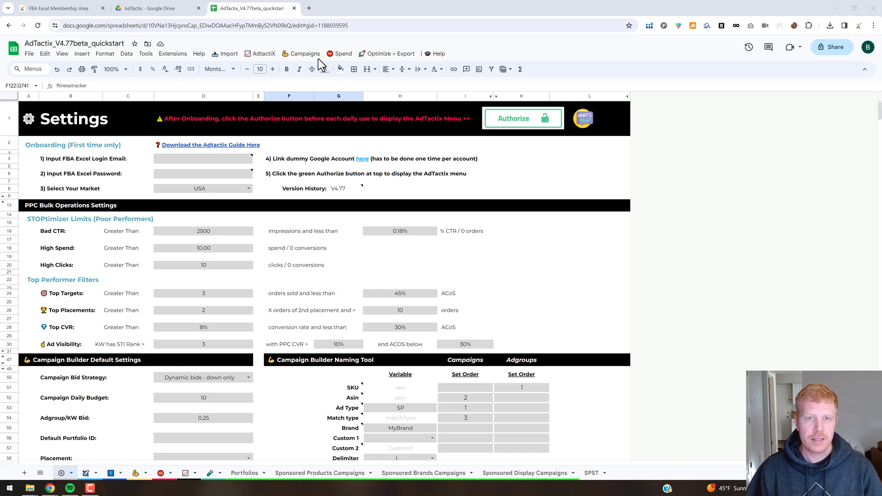
click(369, 55)
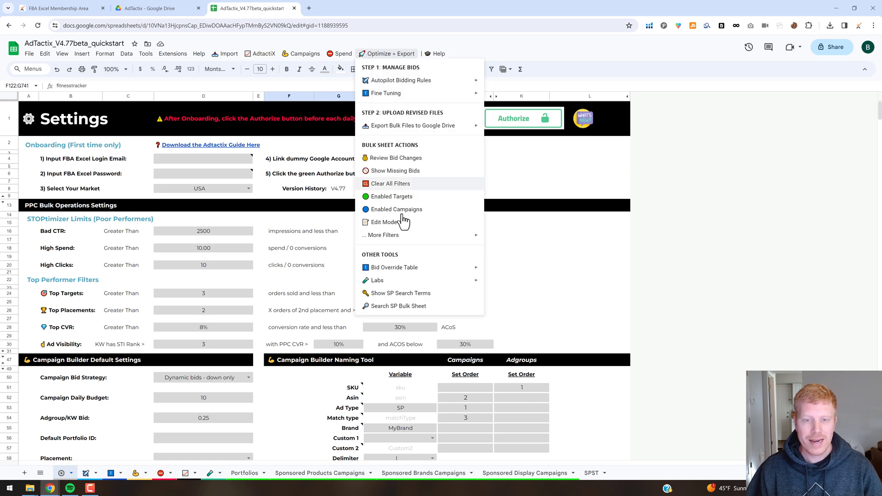
mouse_move(401, 281)
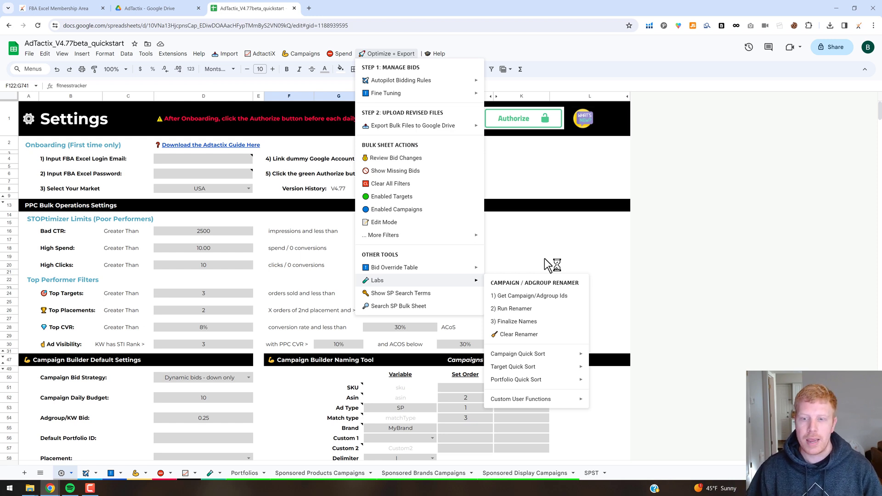
click(552, 263)
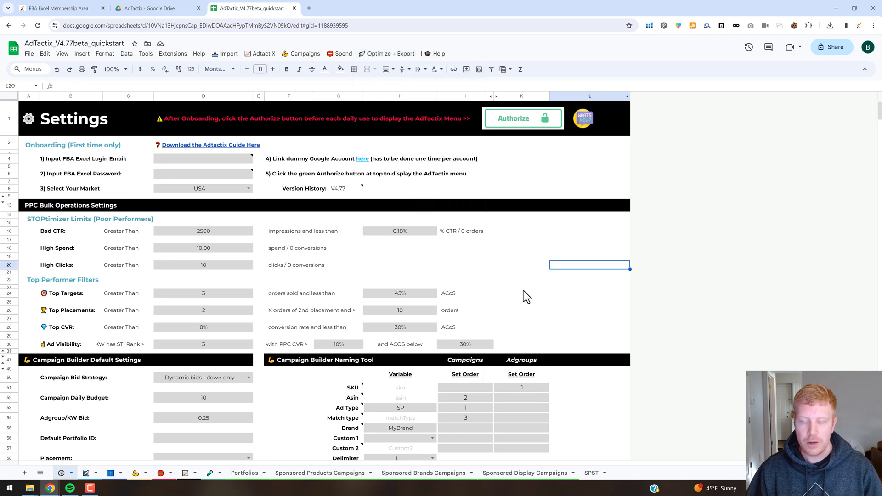
Examine the naming variables in the Campaign / Adgroup Renamer Tool (SP) section of the Settings sheet.
scroll(523, 290, down, 3)
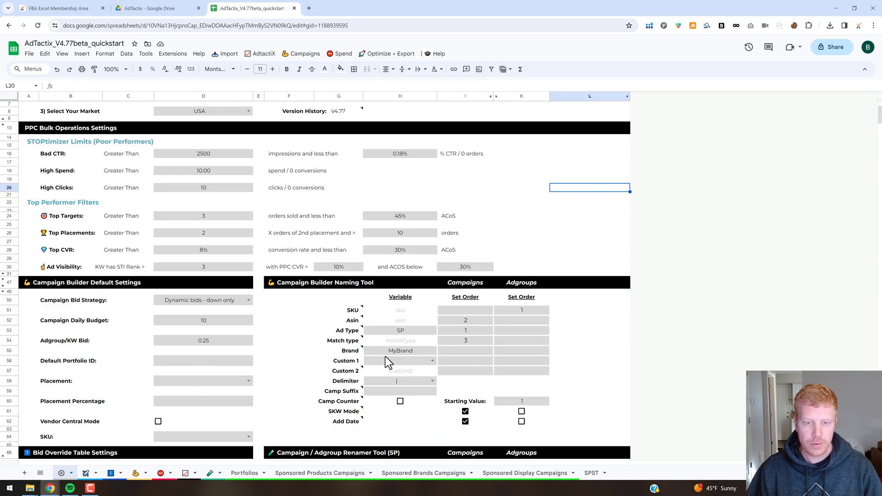
scroll(371, 327, down, 2)
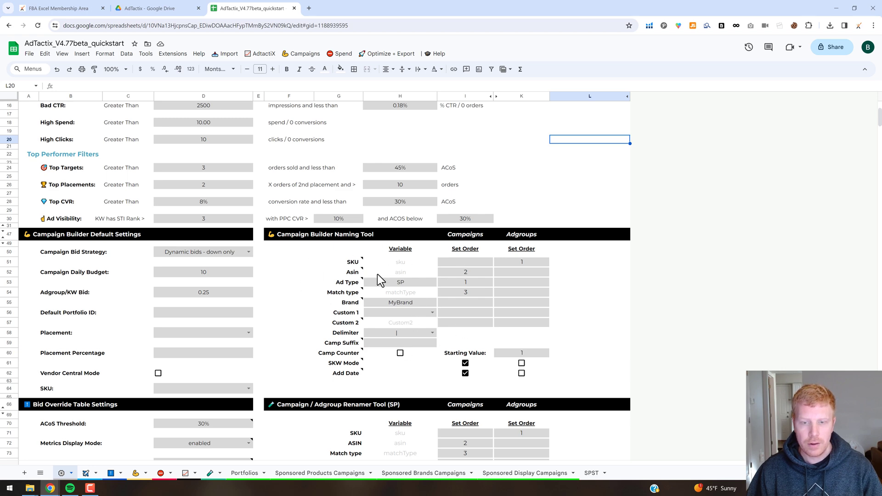
scroll(413, 300, down, 2)
scroll(412, 300, down, 1)
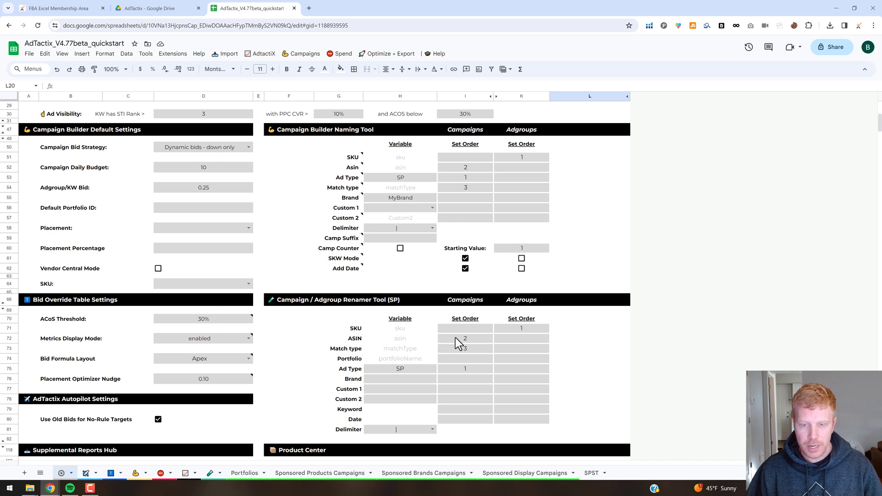
click(415, 367)
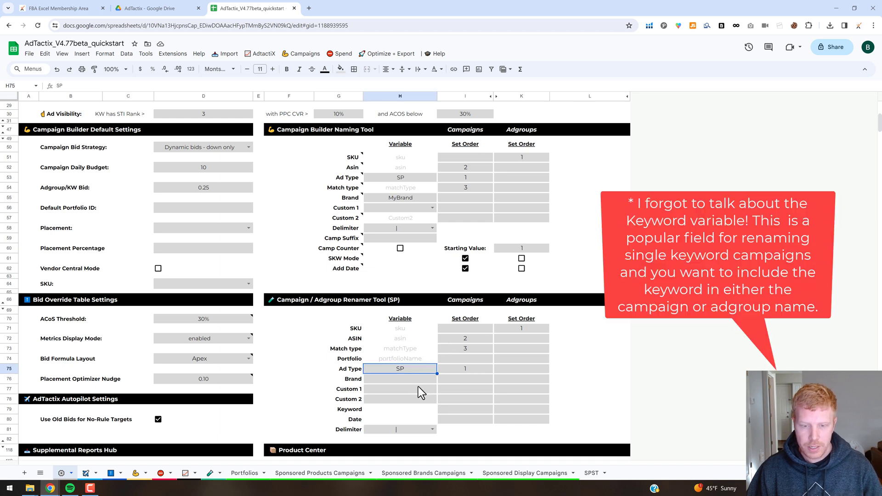
key(Down)
key(Down)
key(Down)
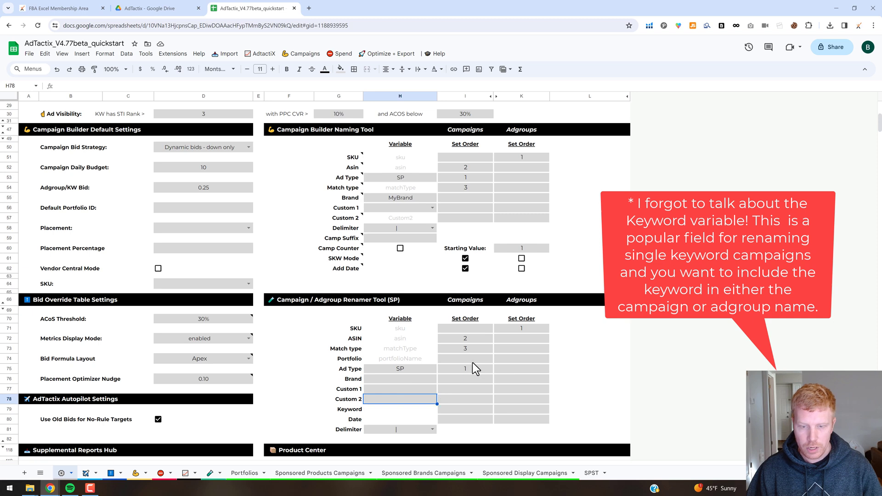
Review the renamer tool's campaign set order for each variable and its available delimiter choices.
click(470, 330)
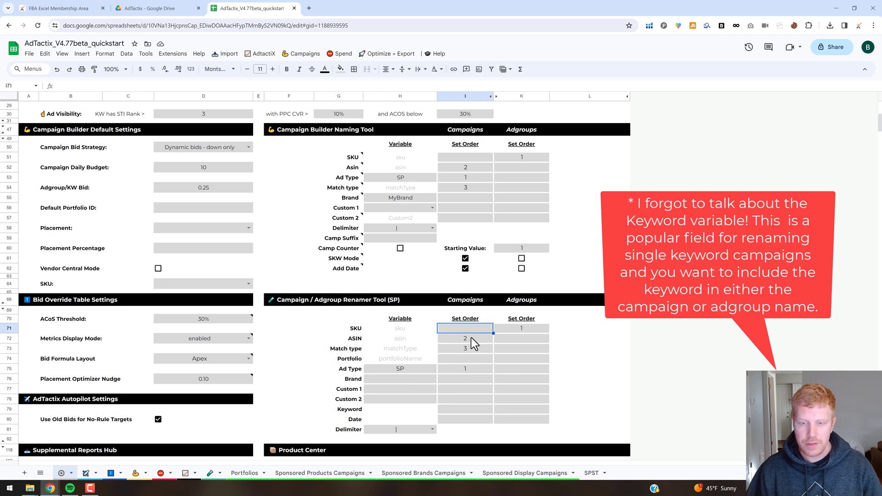
click(471, 338)
key(Down)
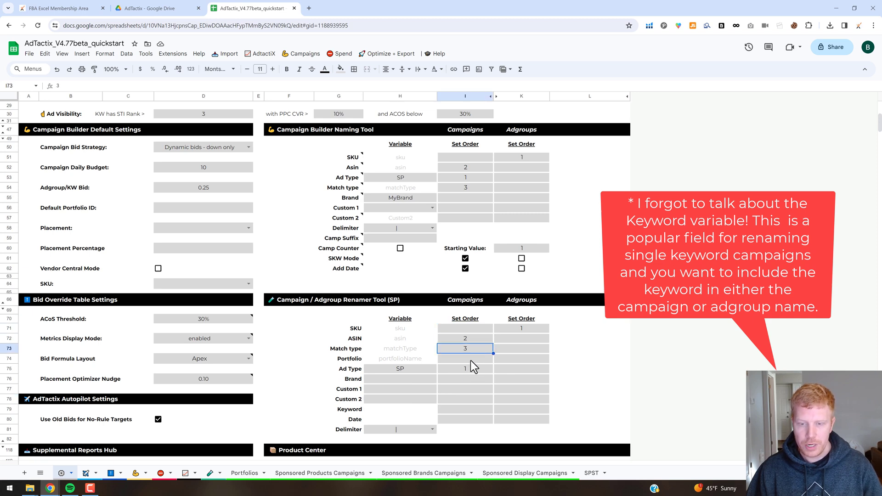
click(473, 371)
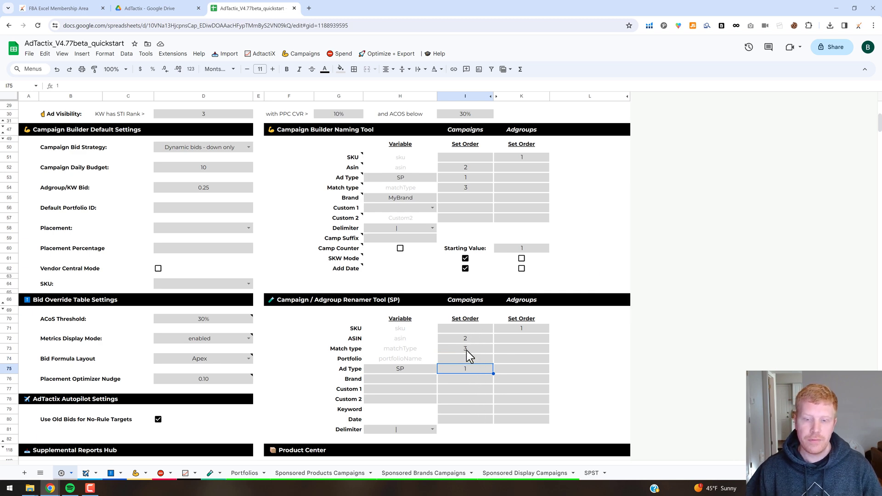
key(Delete)
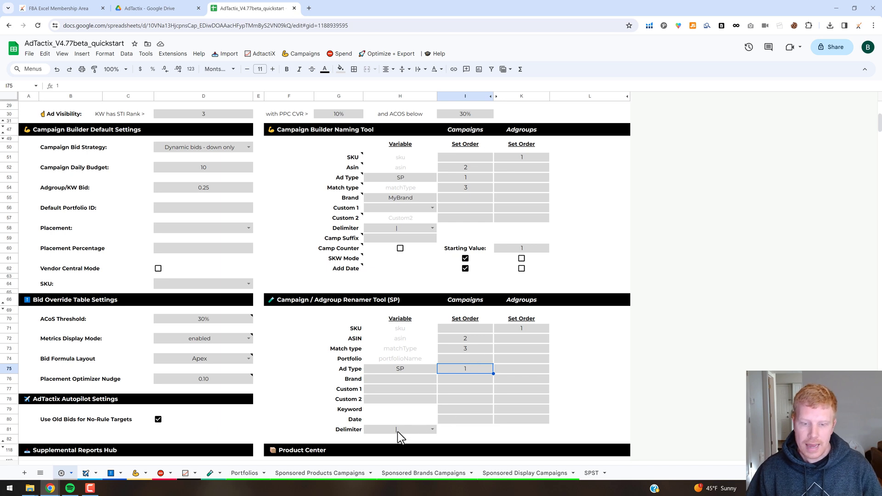
click(433, 430)
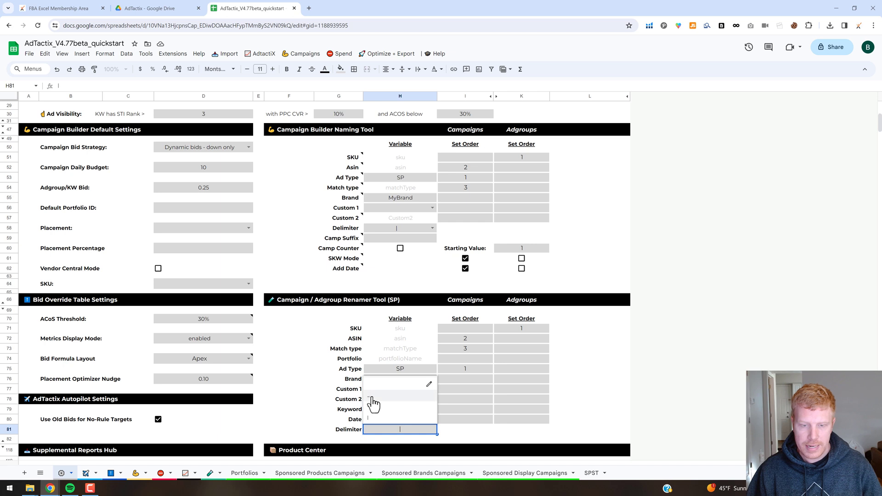
click(572, 390)
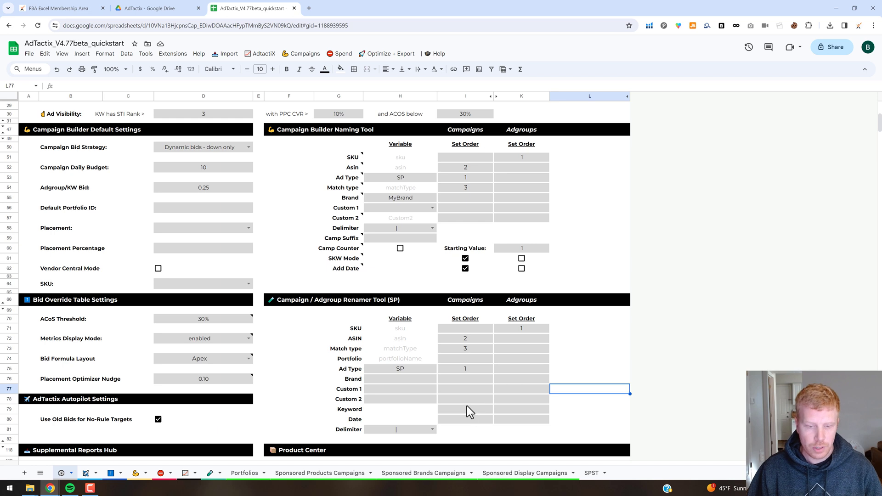
click(576, 376)
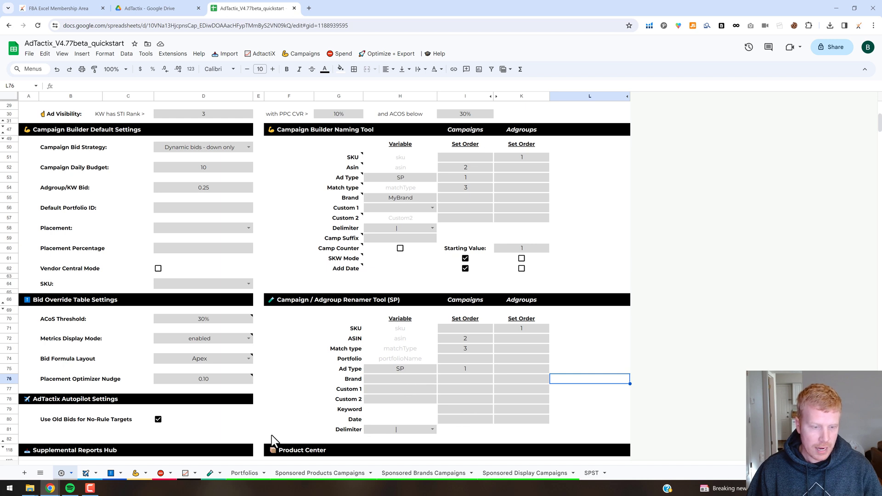
Open the AdTactix Labs sheet and expand the collapsed Renamer column group.
click(211, 475)
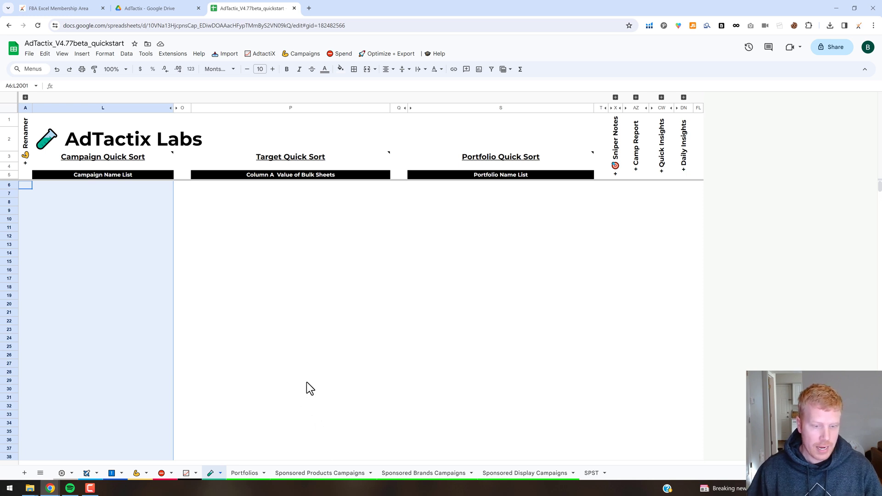
click(216, 381)
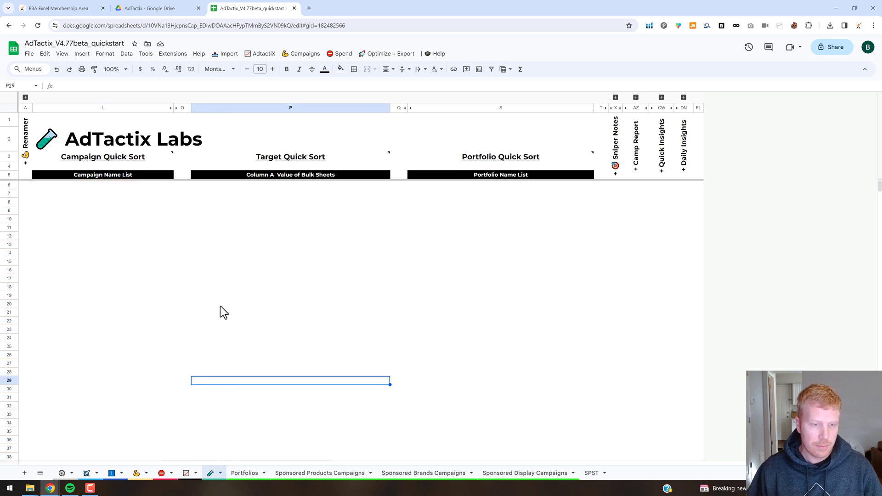
click(25, 97)
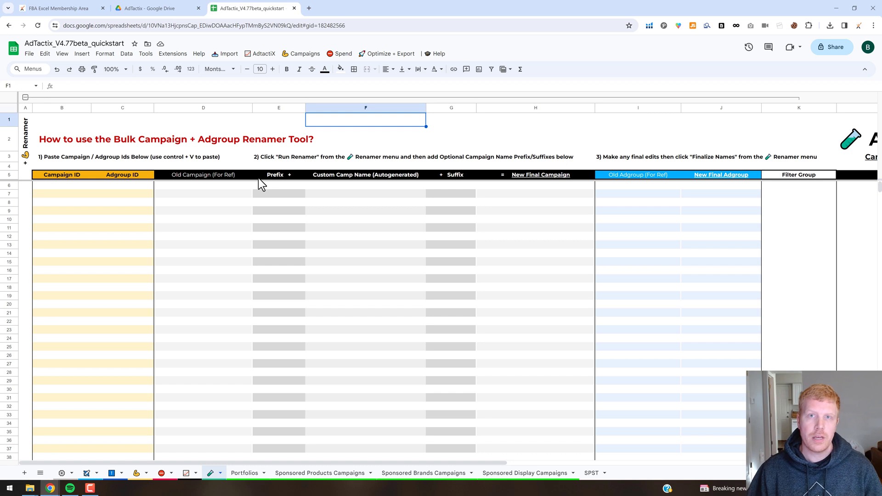
click(227, 55)
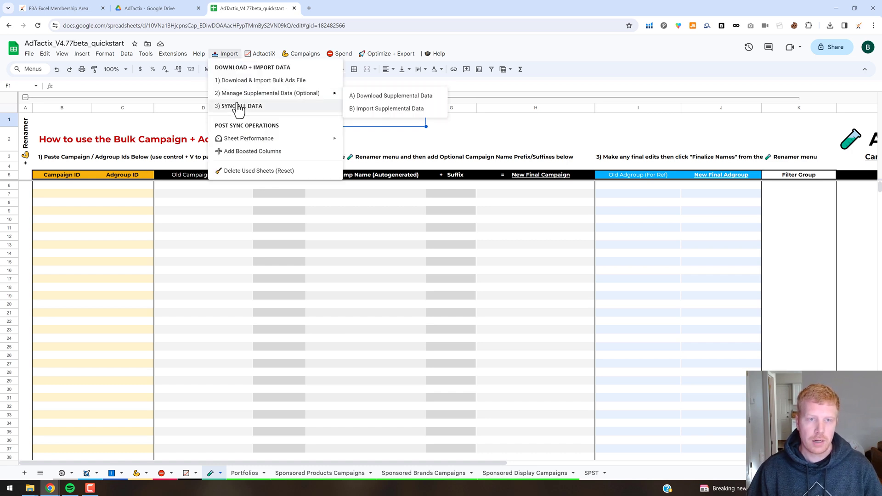
click(480, 136)
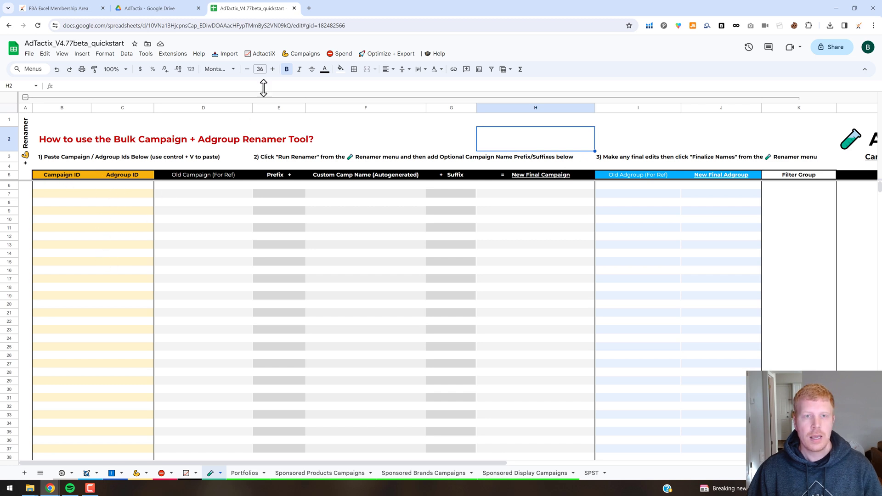
Run the Labs Get Campaign/Adgroup Ids operation to filter the Sponsored Products bulk sheet to ad group rows, accepting its prompts.
click(370, 58)
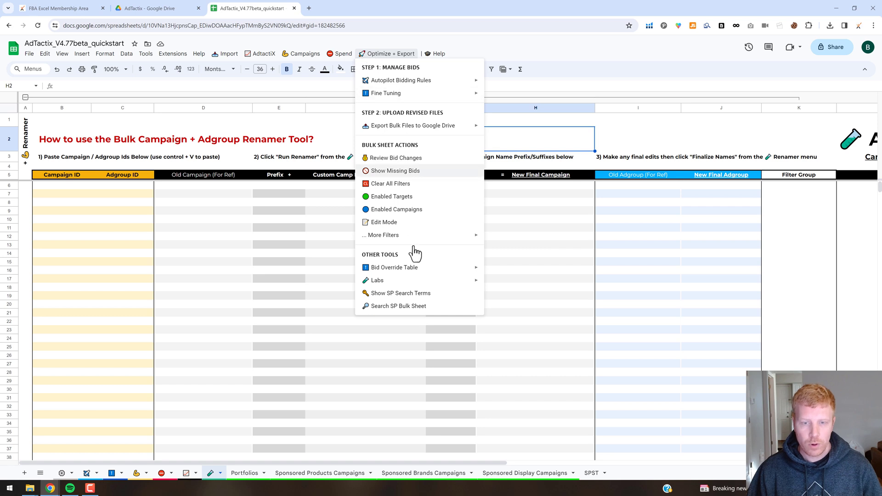
mouse_move(399, 281)
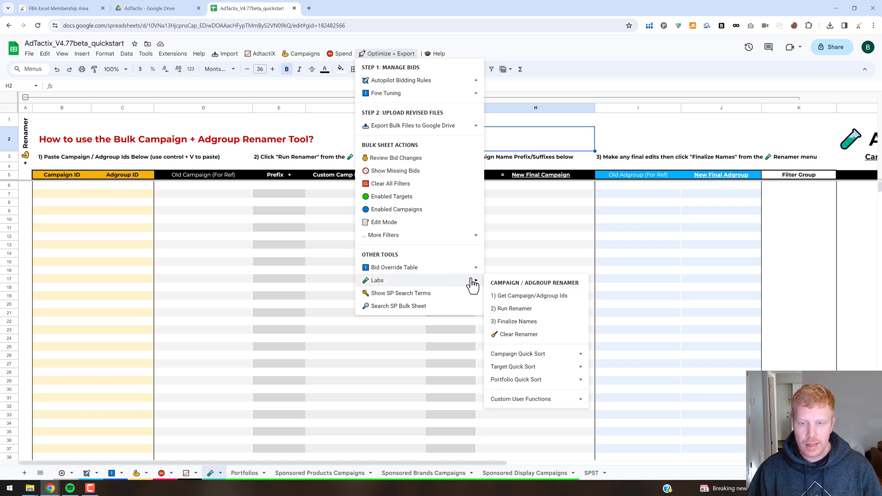
click(527, 298)
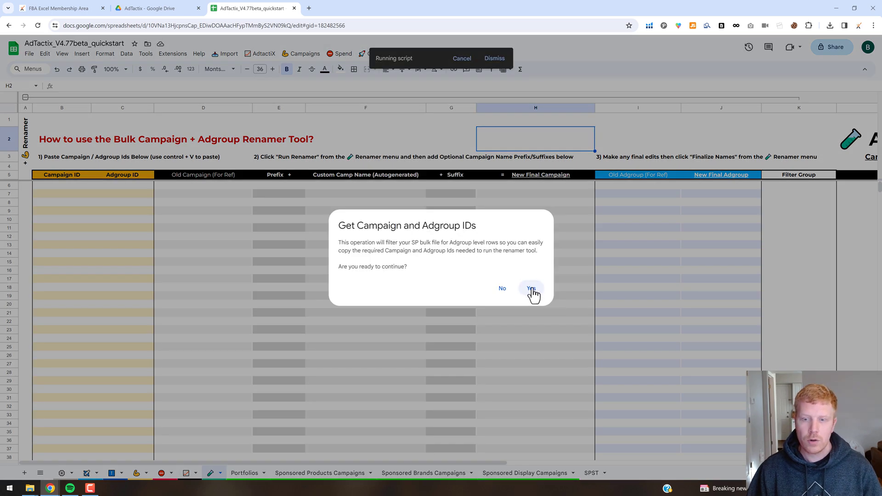
click(531, 290)
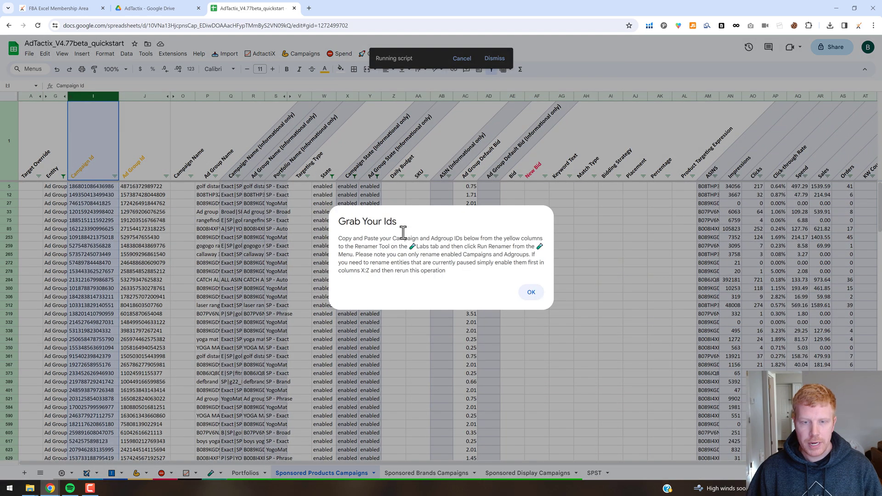
click(533, 296)
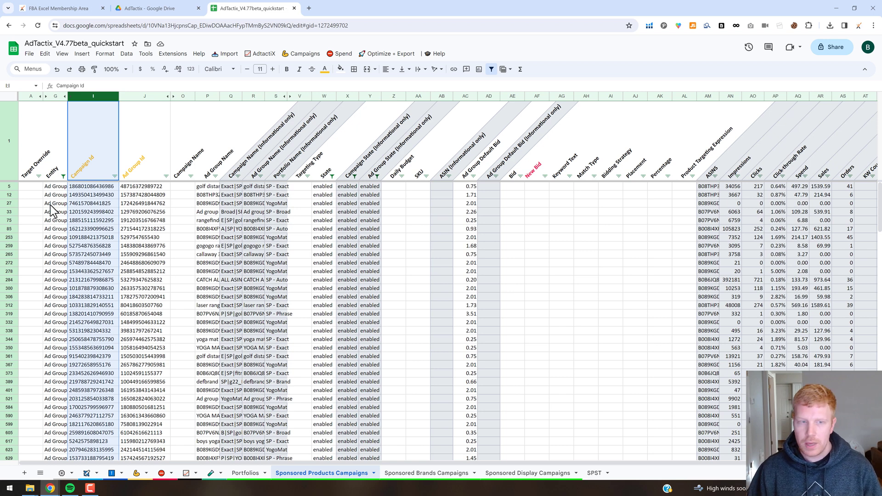
Copy the filtered campaign and ad group IDs in I5:J319 and paste them into the Labs renamer table starting at B6.
click(80, 187)
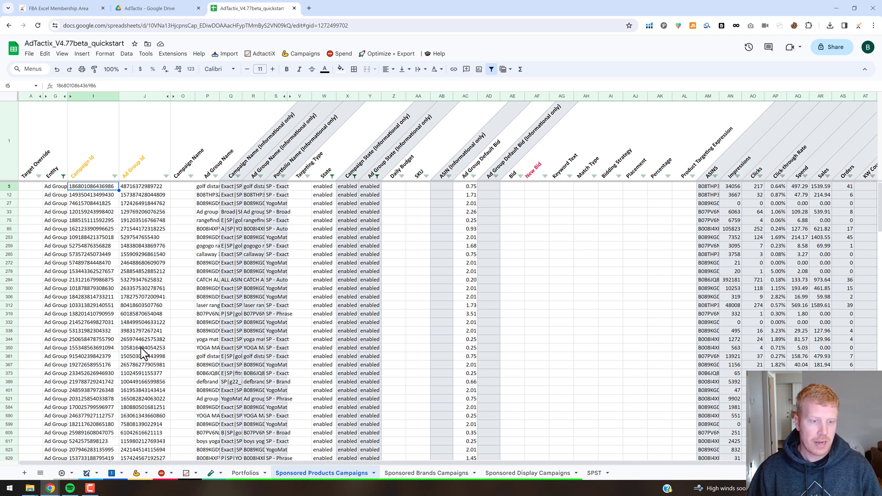
shift+click(141, 315)
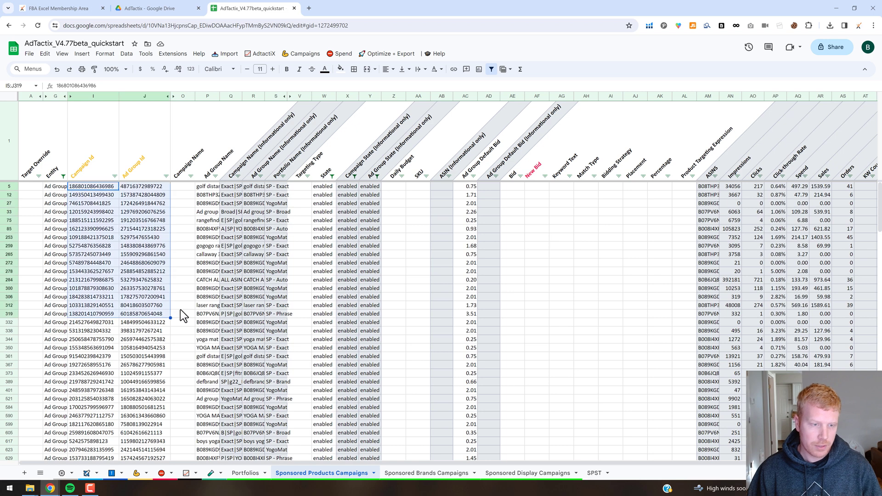
key(ctrl+c)
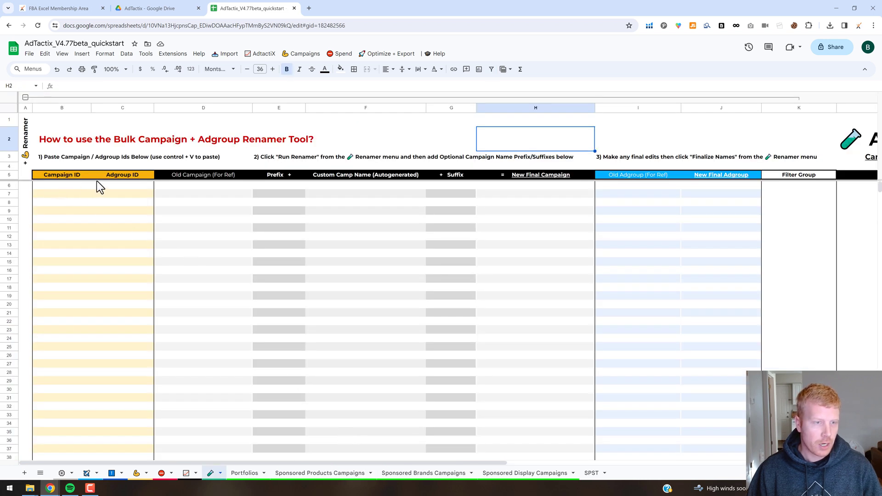
click(58, 186)
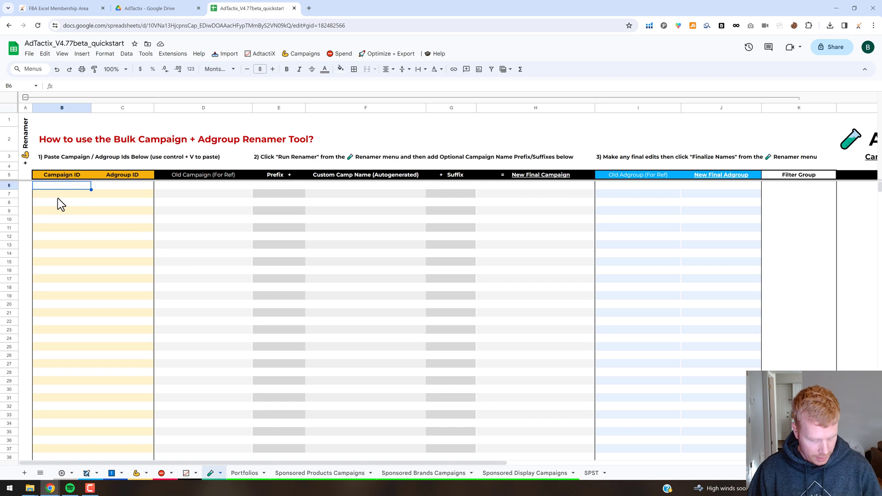
key(ctrl+v)
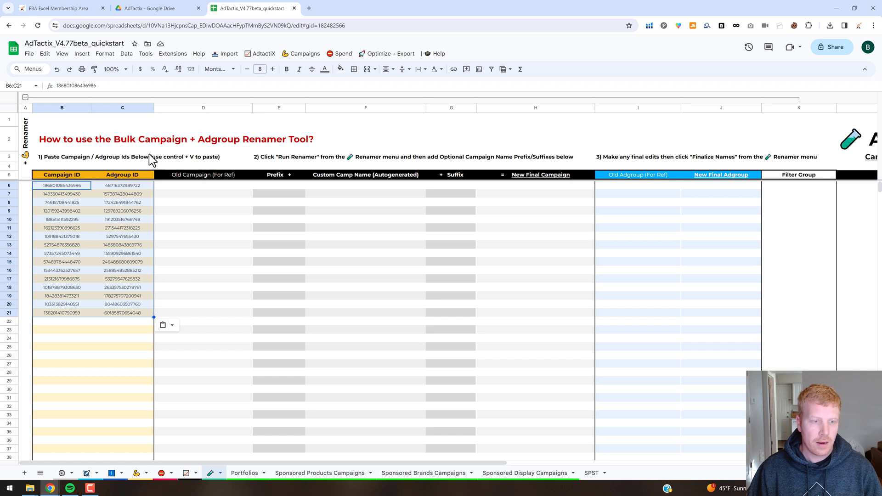
click(178, 186)
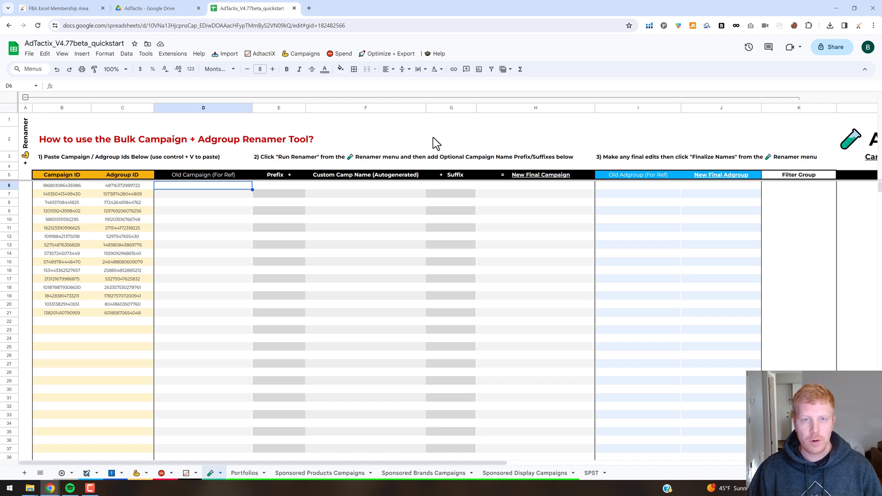
Run the renamer on the pasted IDs to generate new campaign and ad group names, and close its completion dialog.
click(388, 54)
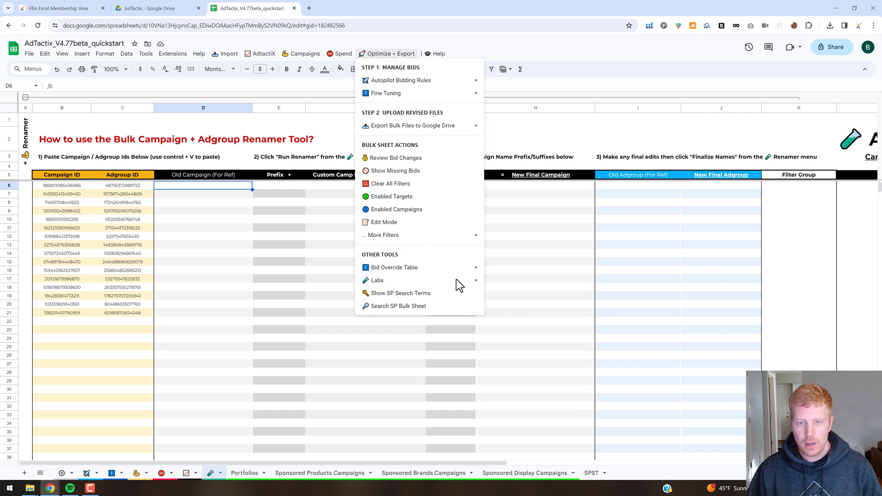
mouse_move(456, 280)
click(494, 294)
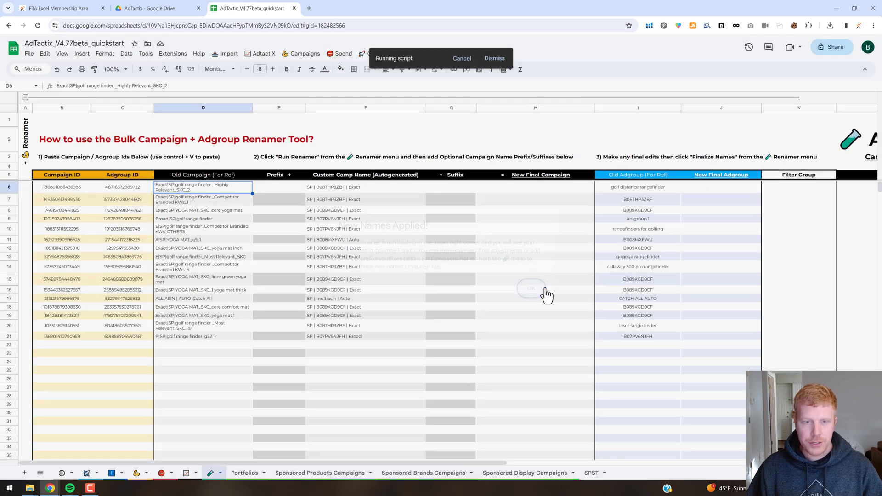
click(531, 288)
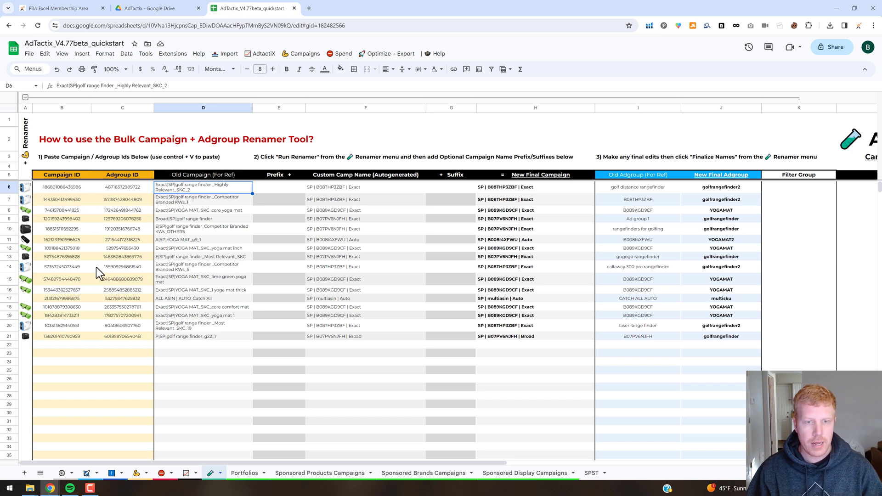
click(338, 185)
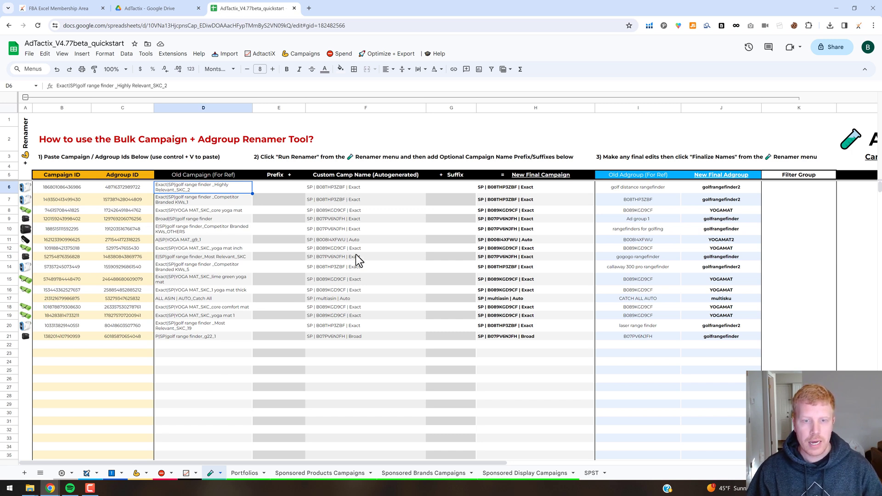
Compare the autogenerated campaign names with the Campaign / Adgroup Renamer Tool settings, checking the Ad Type, ASIN, Match type and ad group SKU order.
shift+click(354, 337)
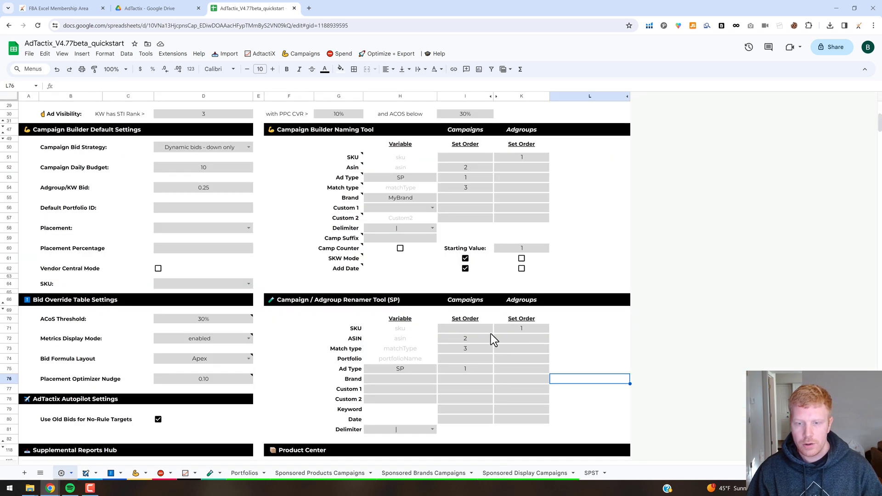
click(459, 370)
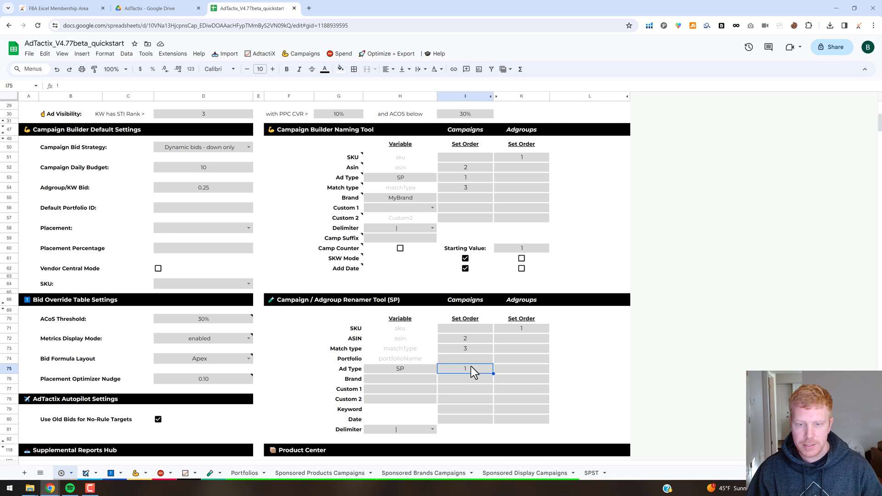
click(403, 369)
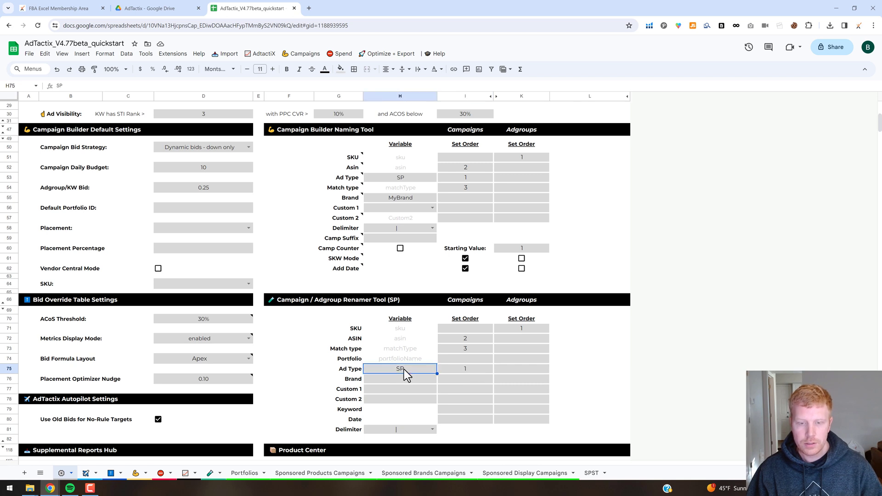
click(463, 340)
click(472, 349)
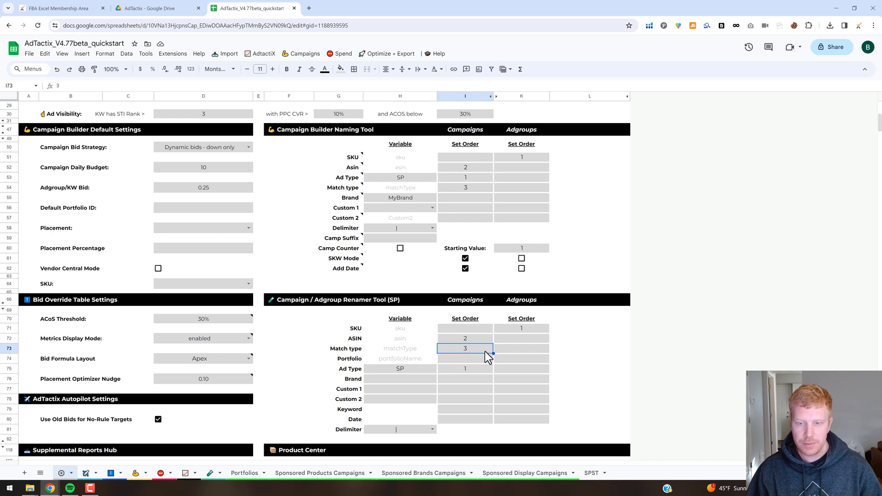
click(525, 330)
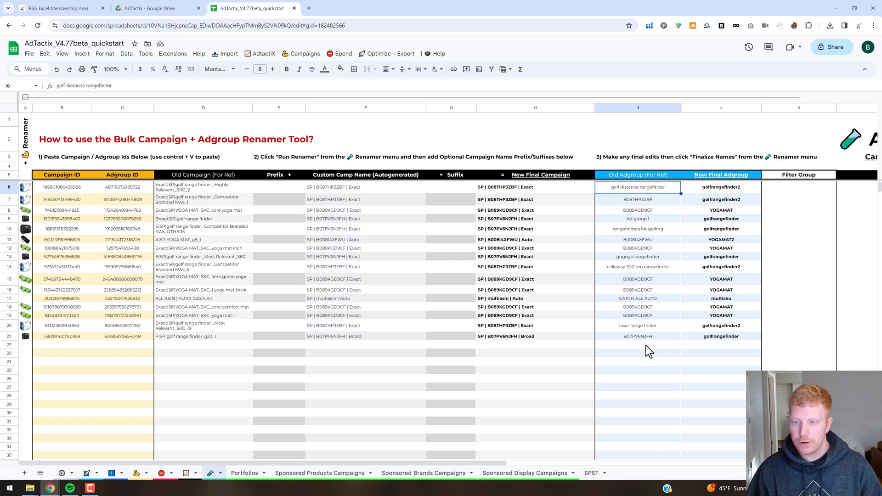
Review the new final ad group and campaign names in rows 6 to 21, along with the prefix, custom name and suffix columns.
click(727, 189)
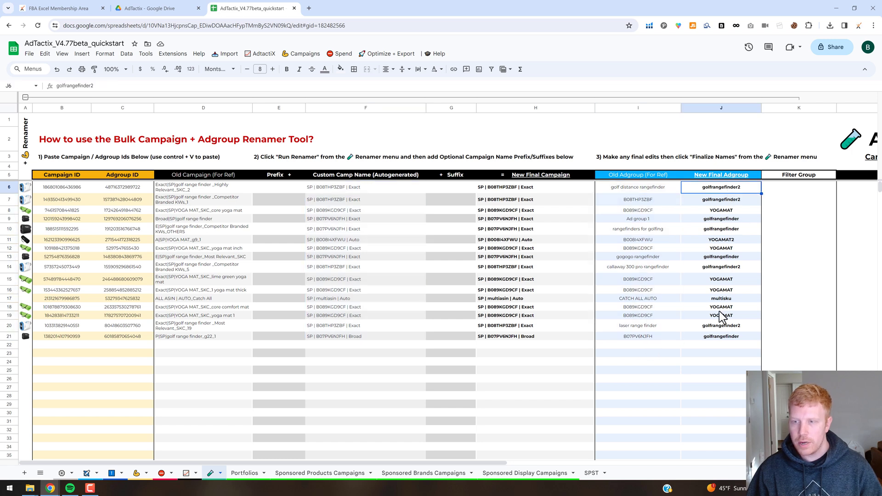
shift+click(721, 337)
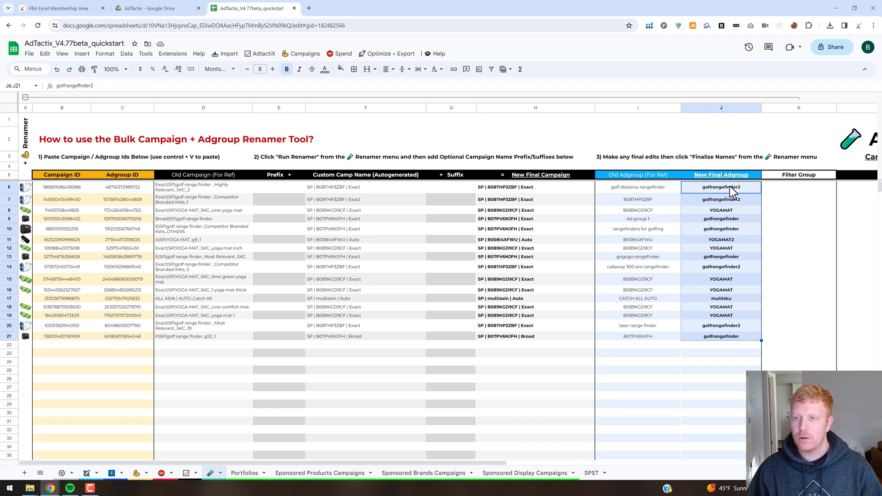
click(550, 188)
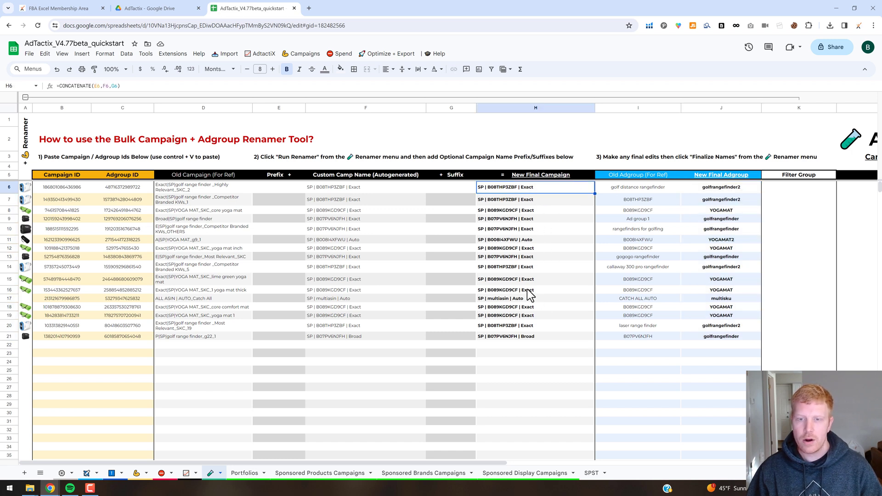
click(283, 188)
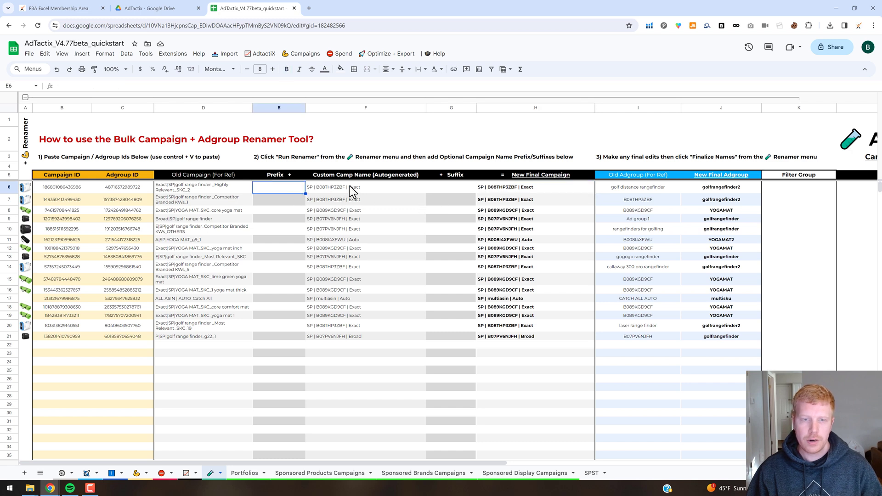
shift+click(445, 338)
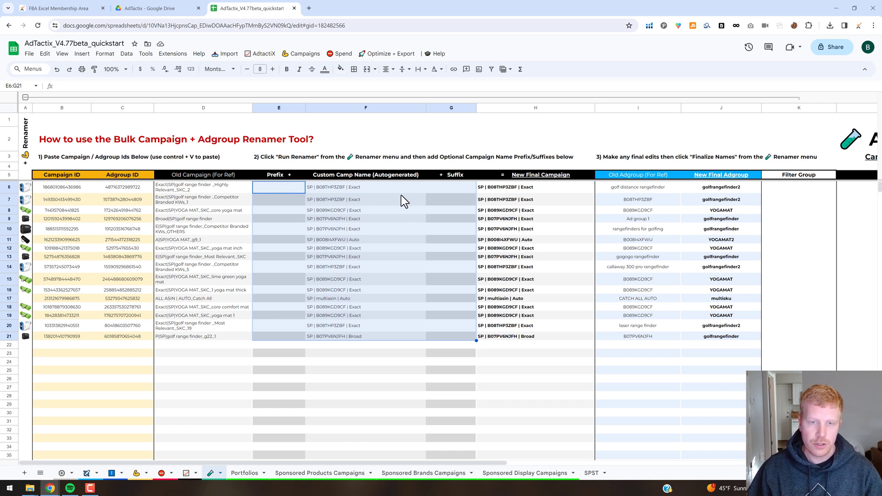
click(439, 189)
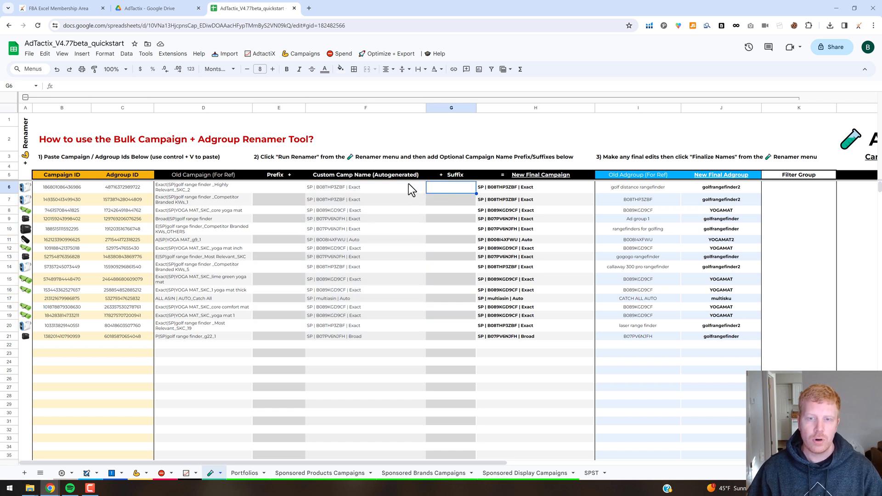
click(441, 203)
click(442, 210)
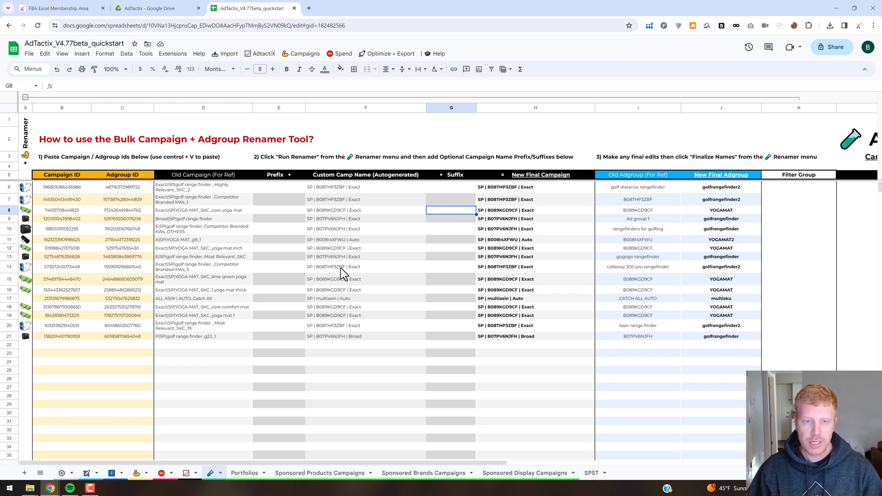
click(363, 188)
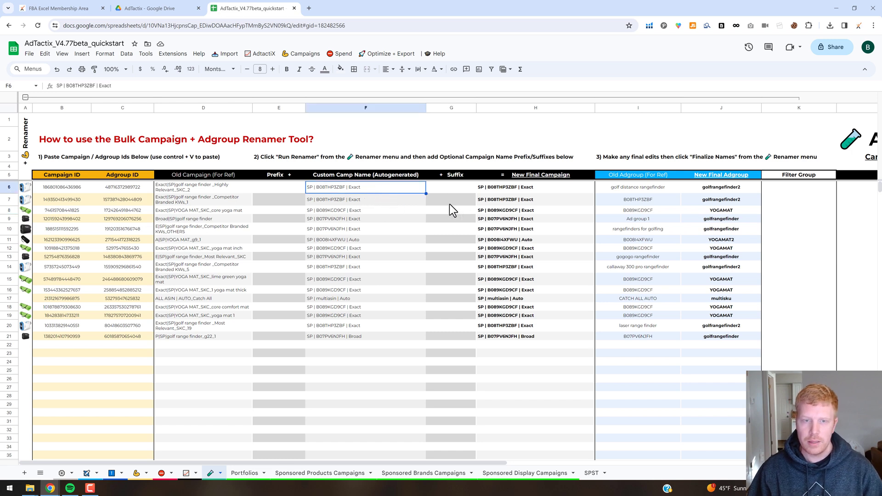
click(275, 186)
shift+click(435, 188)
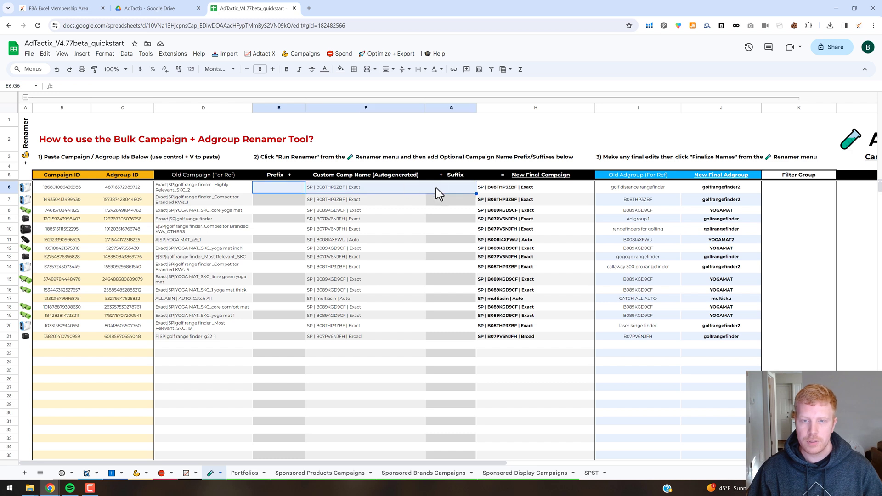
click(716, 191)
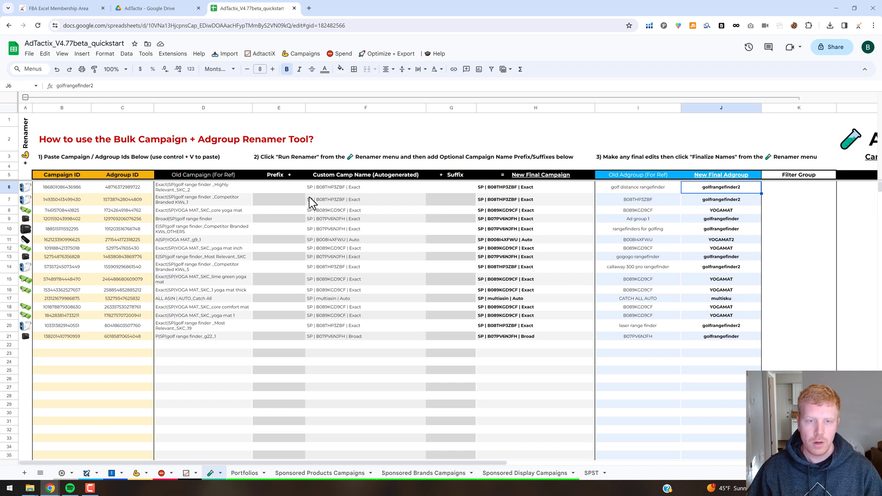
Enter "| SKW" as the campaign name suffix in G6.
click(439, 188)
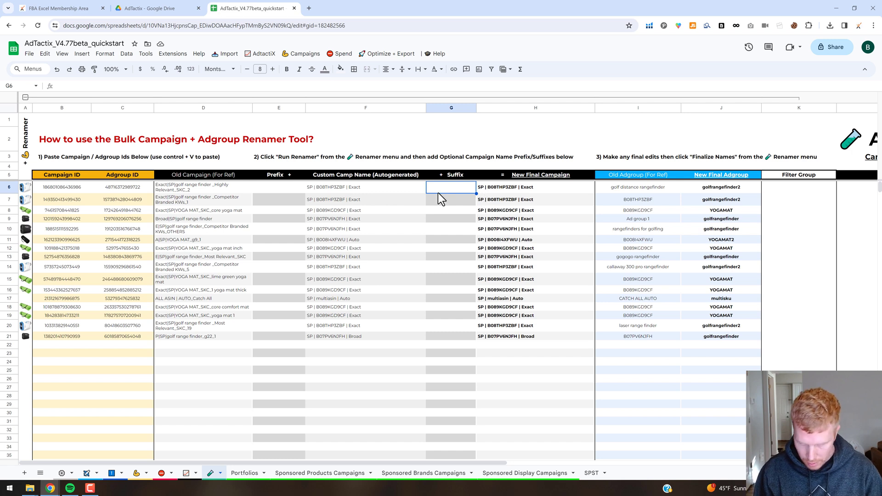
text(|)
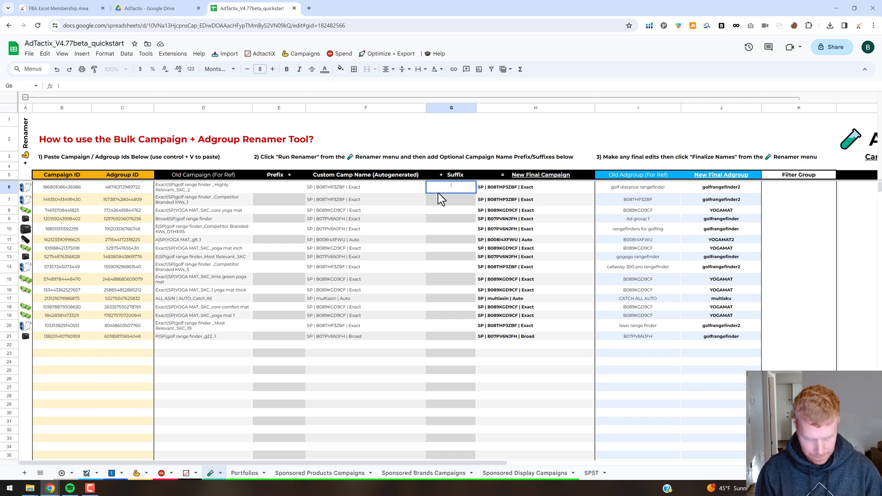
text( SKW)
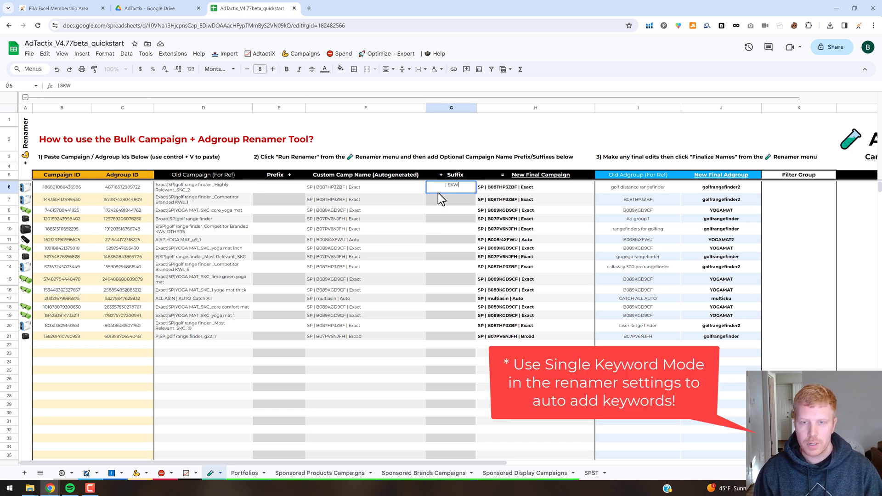
key(Return)
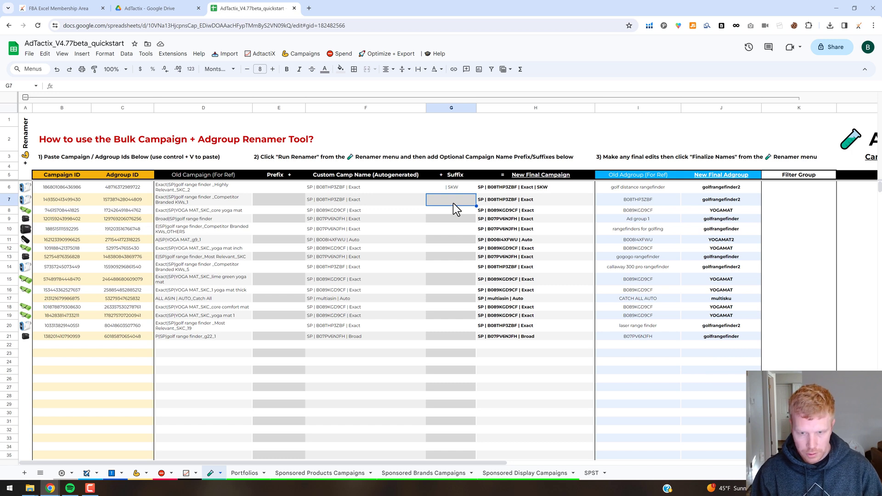
Enter 1 as the suffix in G7 and fill the number series from 1 to 15 down through G21.
text(1)
key(Return)
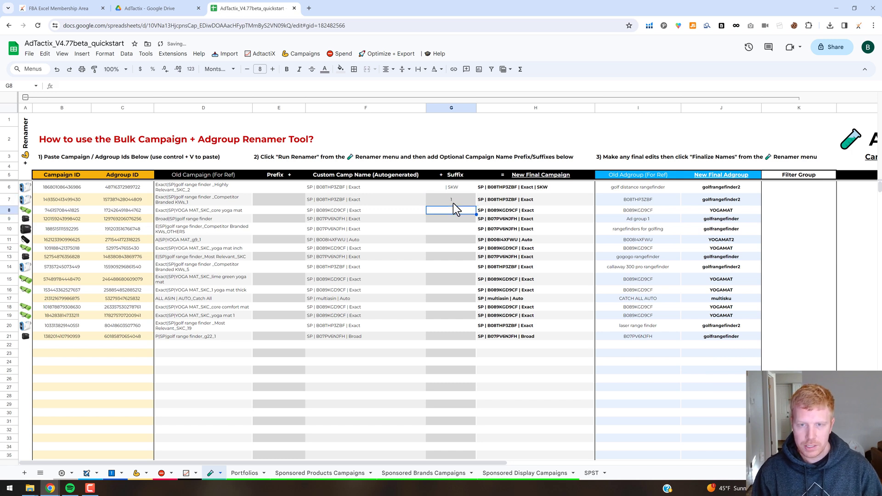
click(453, 203)
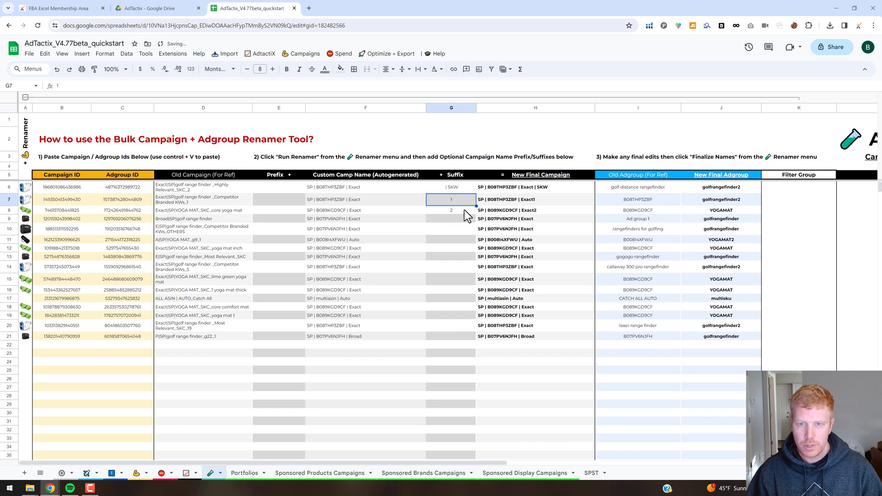
drag(476, 205, 470, 337)
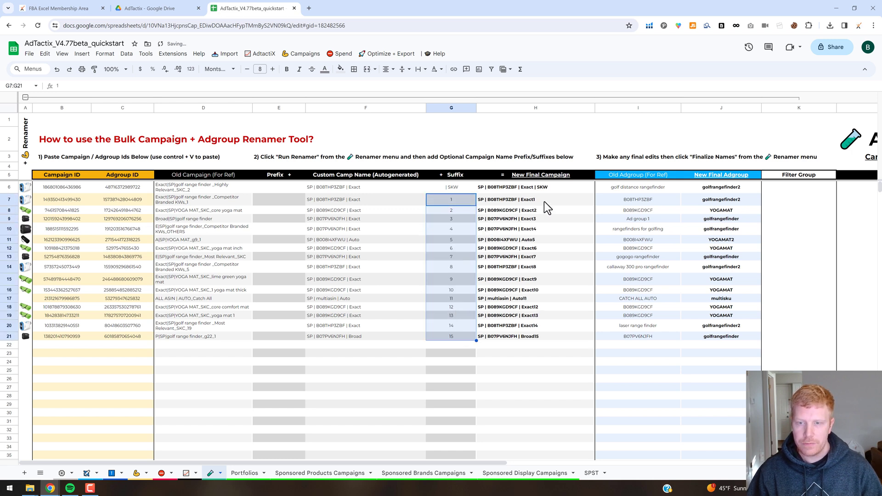
Add a leading space before the suffix number in G7 and refill the series down through G21.
click(449, 200)
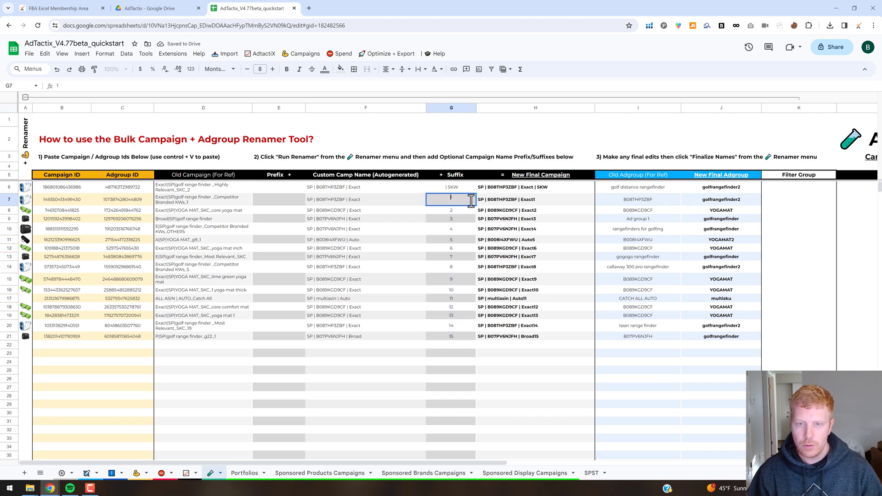
double_click(471, 200)
key(Return)
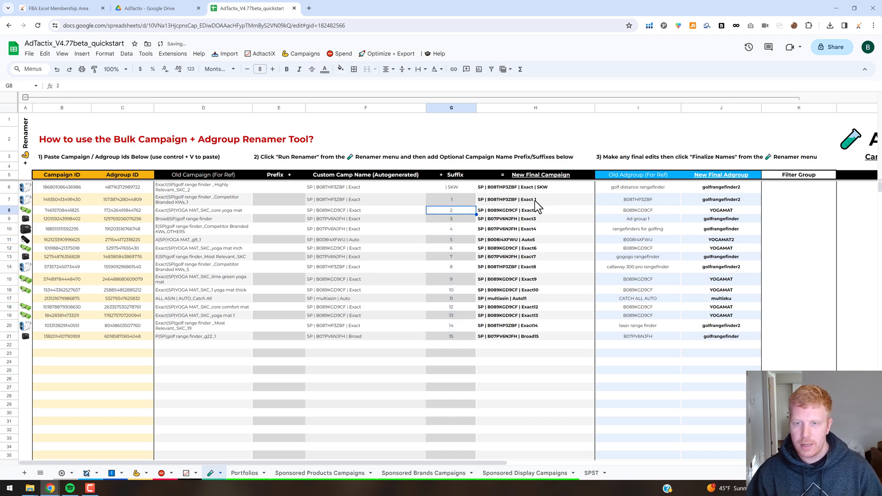
click(472, 201)
drag(473, 207, 471, 339)
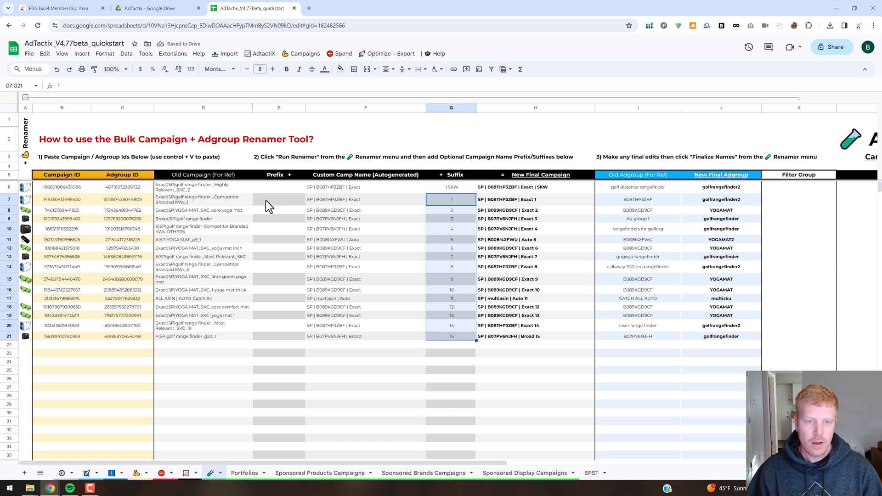
Enter "Brand |" as the campaign name prefix in E6.
click(290, 189)
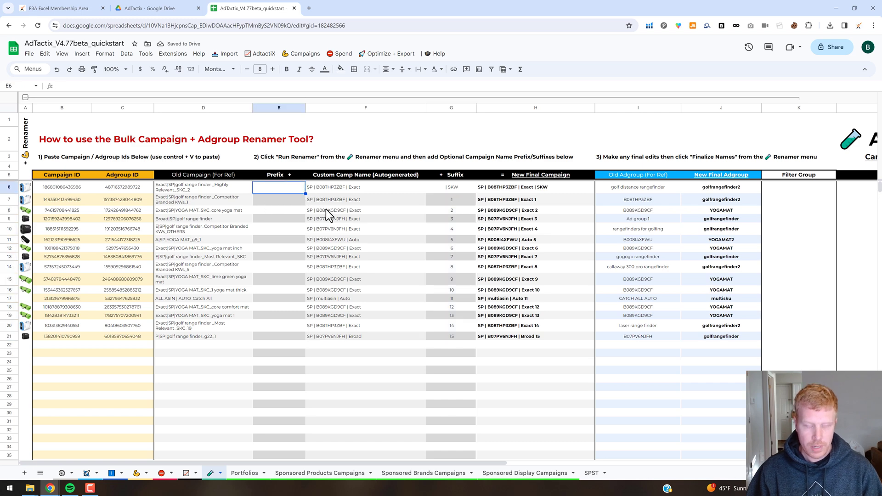
text(Bran)
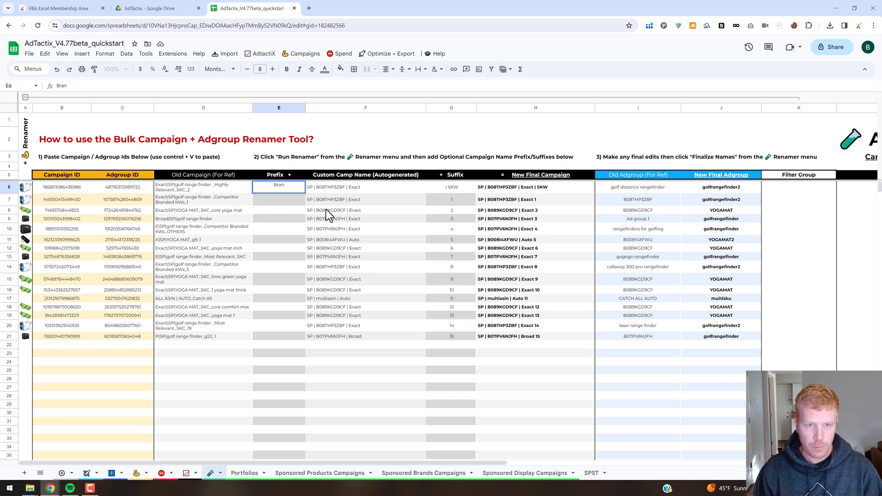
text(d |)
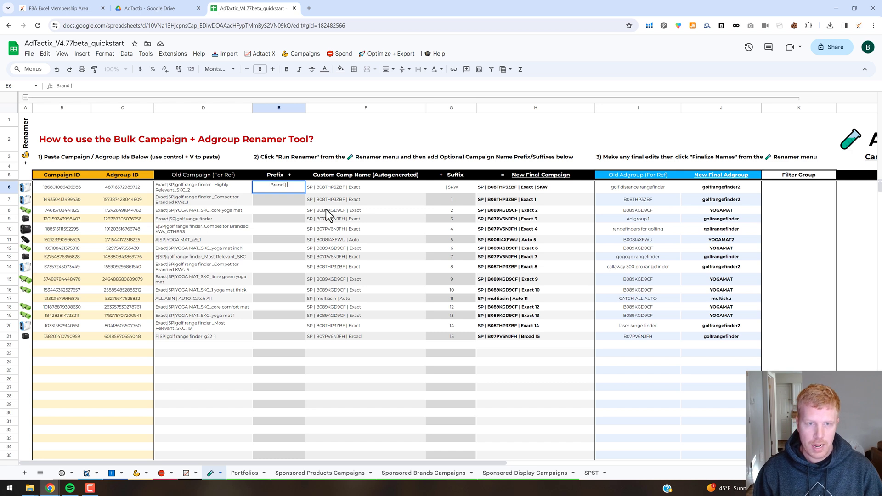
key(Return)
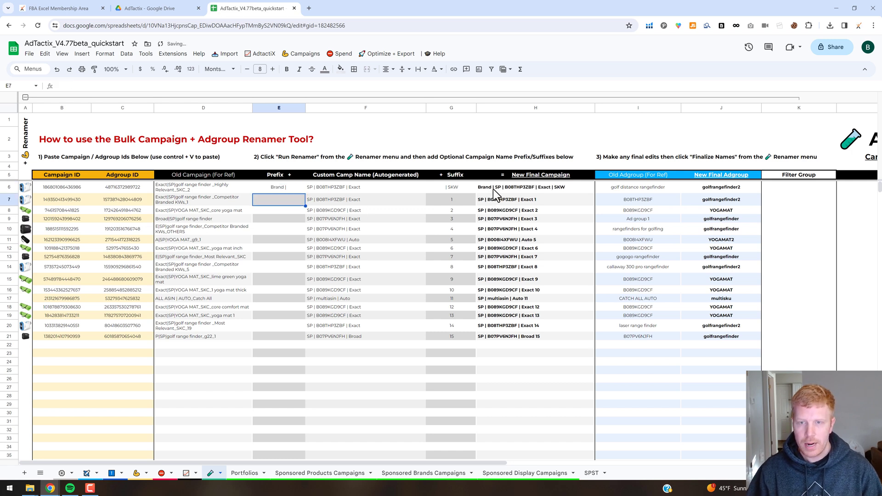
click(464, 189)
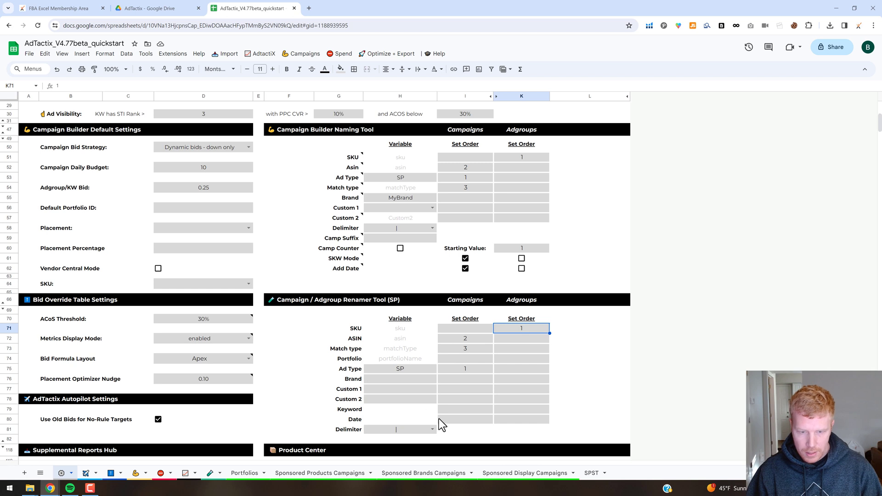
Set the campaign Date order to 4 in the Campaign / Adgroup Renamer Tool settings and return to the renamer table.
click(464, 419)
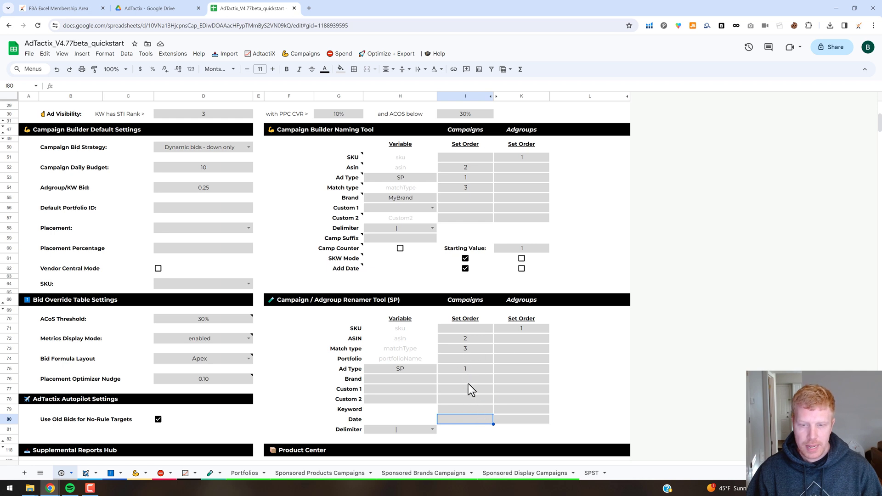
text(4)
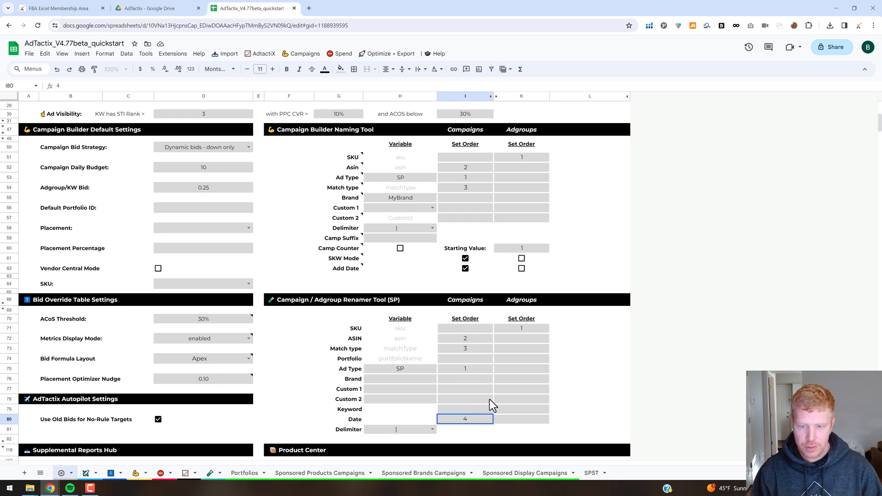
key(Return)
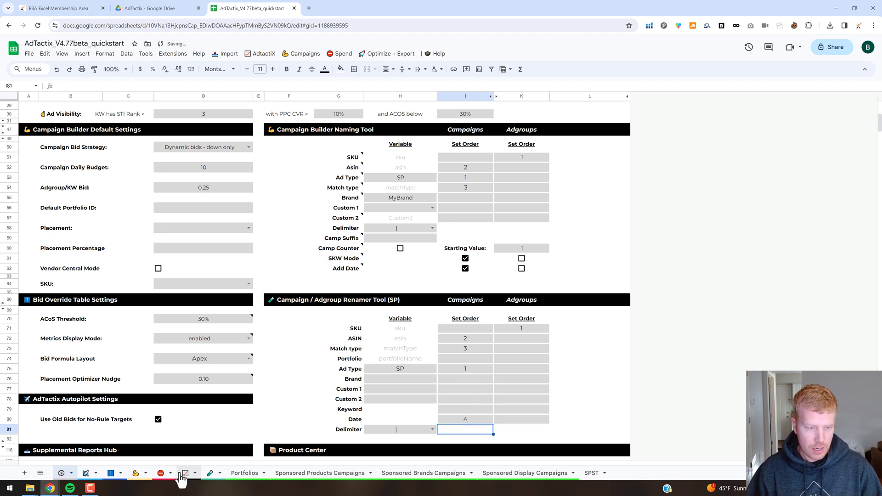
click(213, 478)
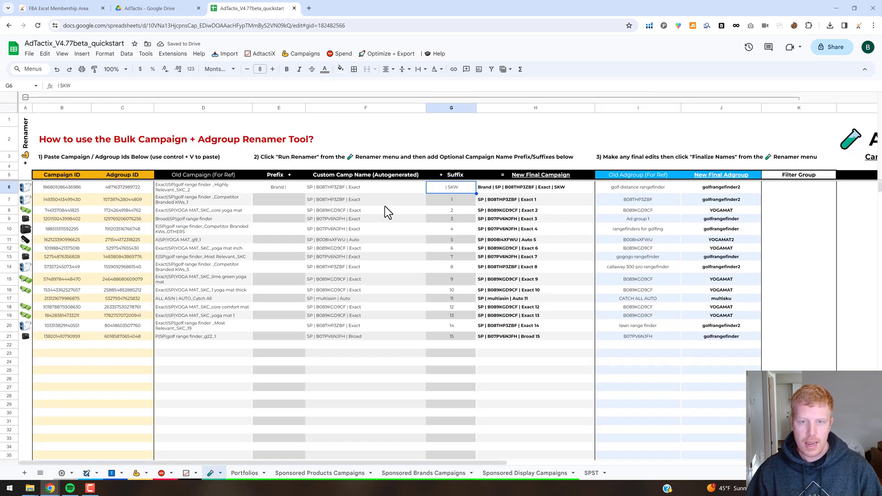
click(396, 234)
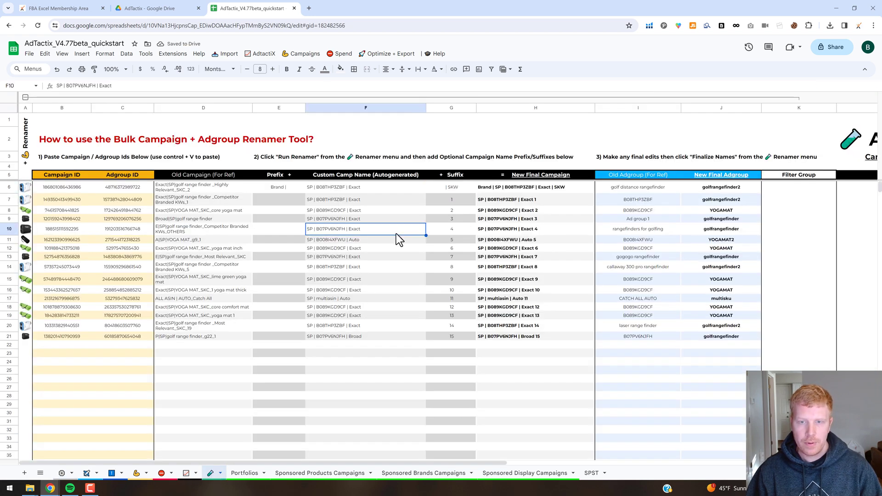
click(382, 56)
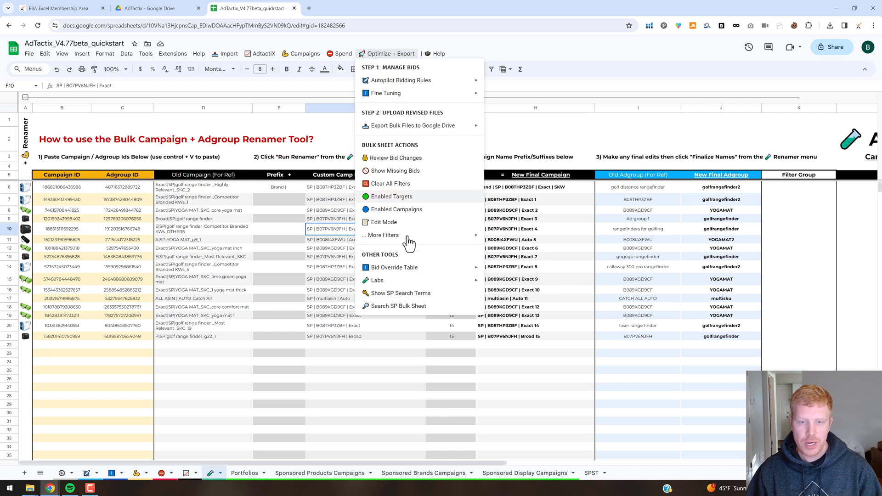
mouse_move(412, 280)
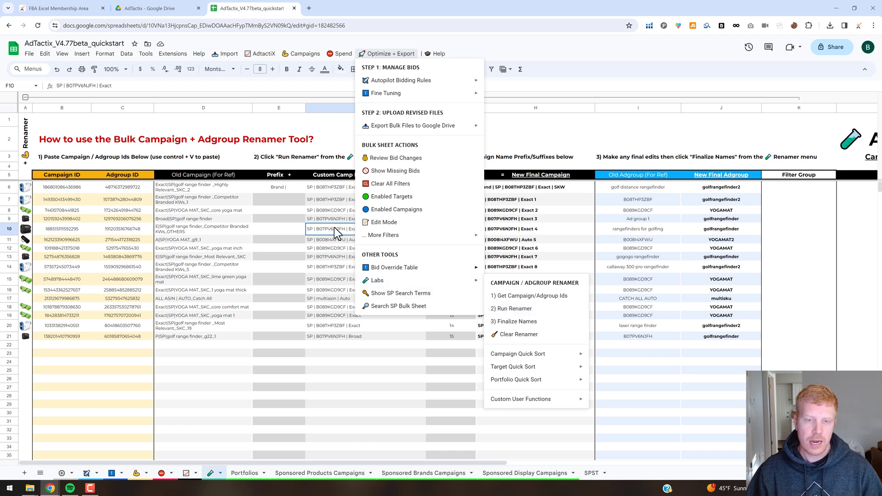
click(378, 352)
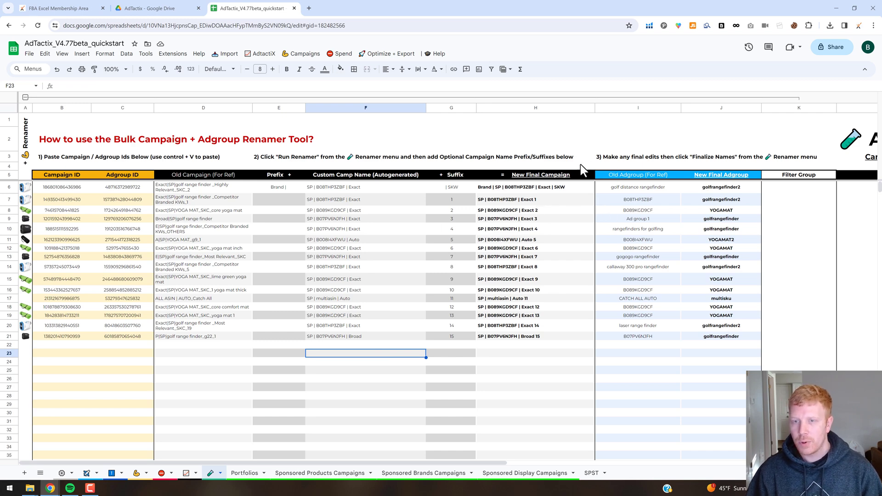
Review the New Final Campaign names and the New Final Adgroup column in the renamer table.
click(509, 189)
key(ctrl+shift+Down)
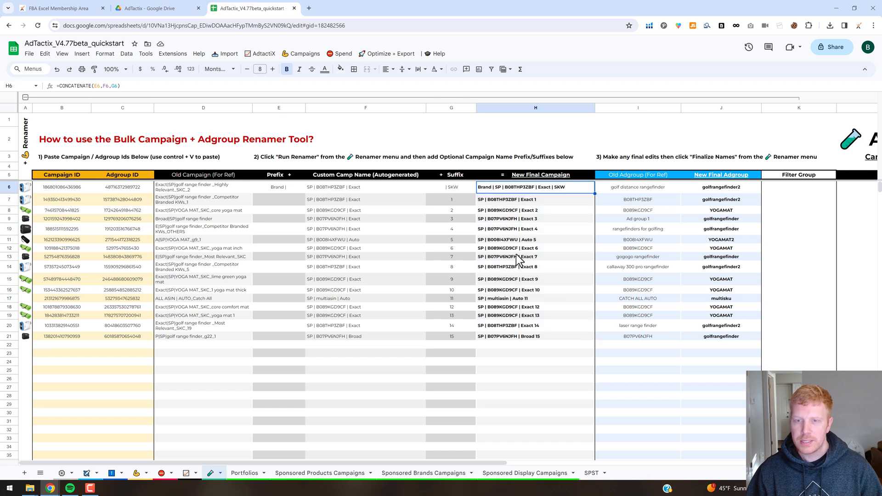
click(512, 187)
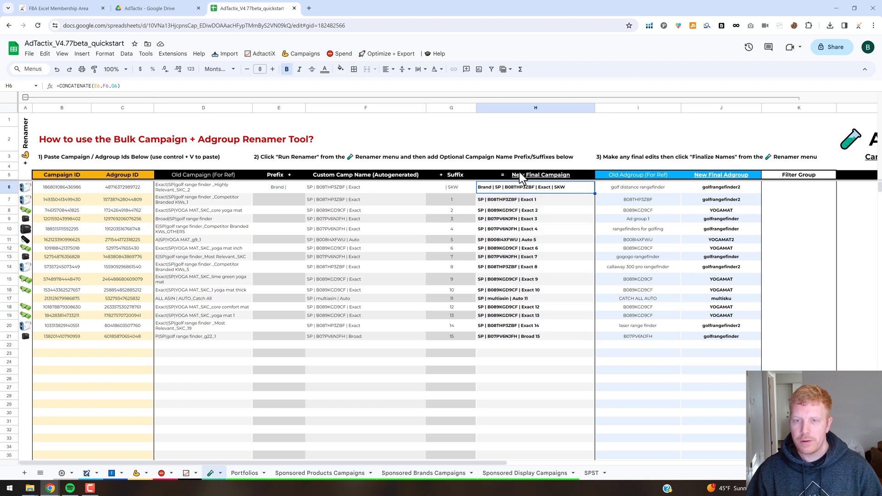
click(730, 176)
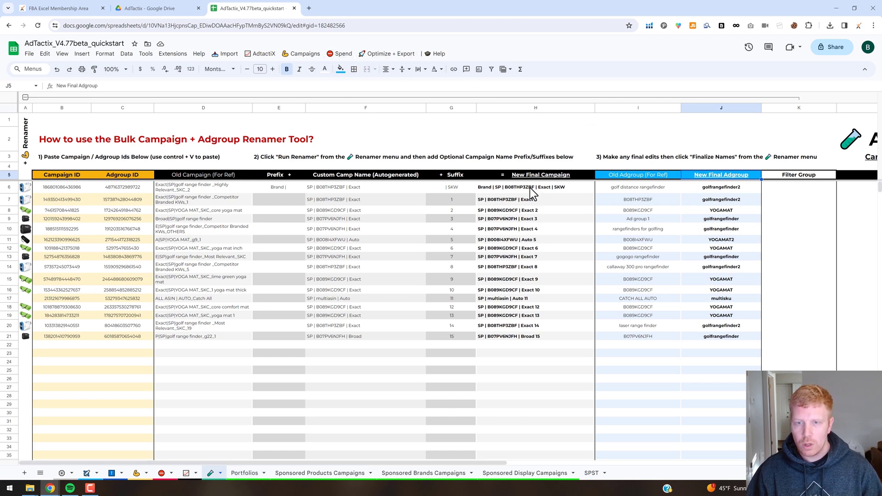
click(503, 187)
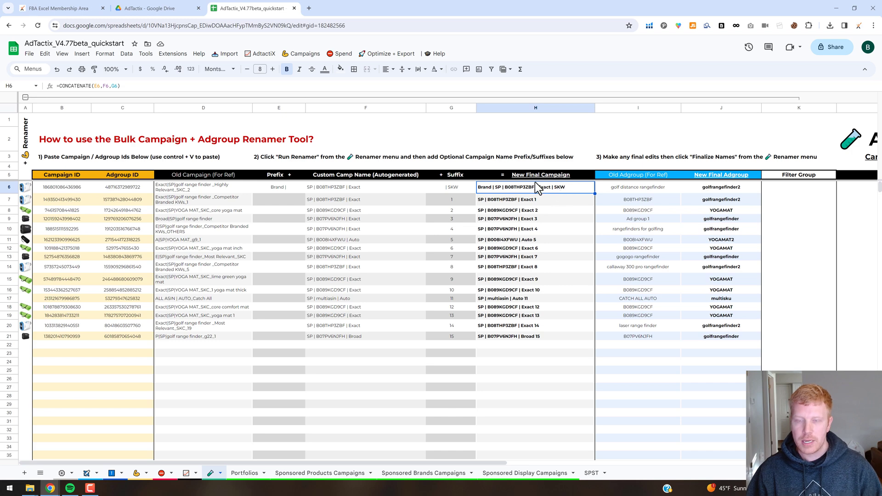
Finalize the new campaign and ad group names with the Labs renamer and acknowledge its completion message.
click(383, 54)
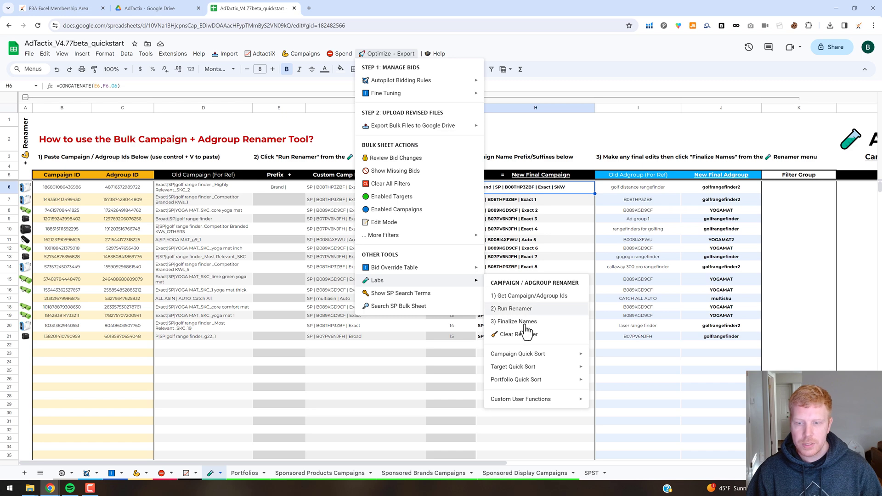
click(531, 324)
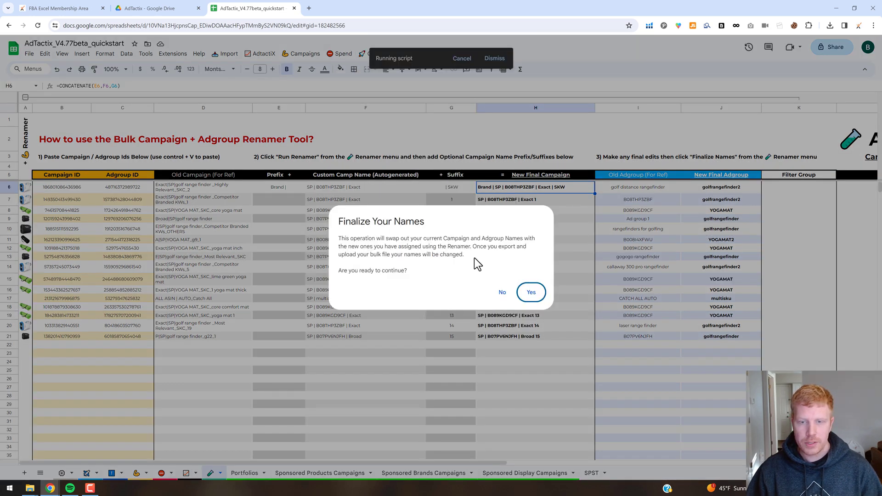
click(533, 296)
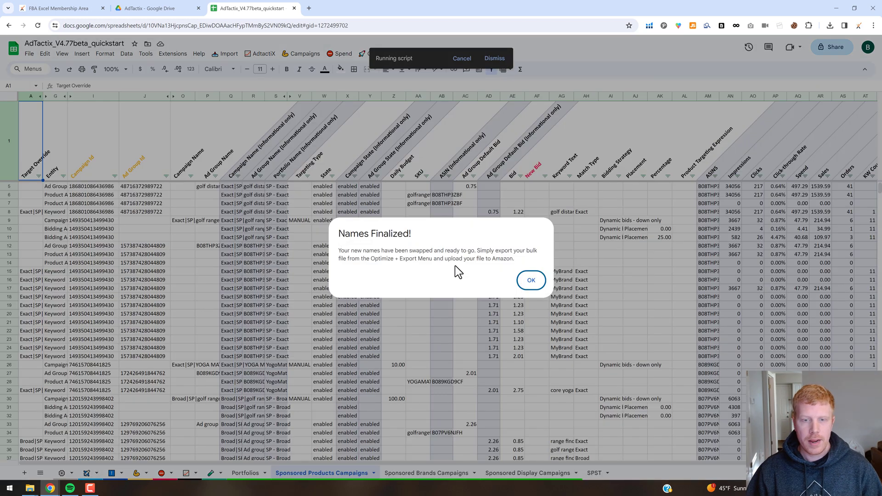
click(530, 280)
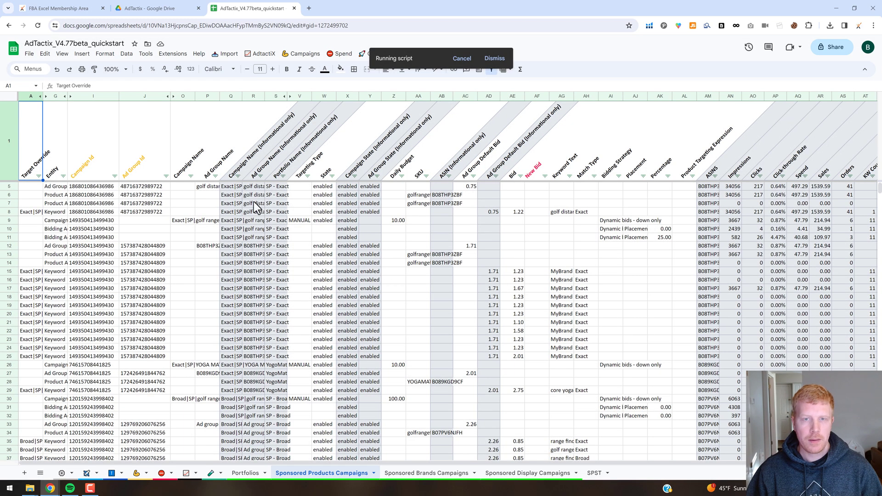
Check the swapped names in the Campaign Name and Ad Group Name columns, inspecting the full campaign name in O2.
click(180, 158)
key(Down)
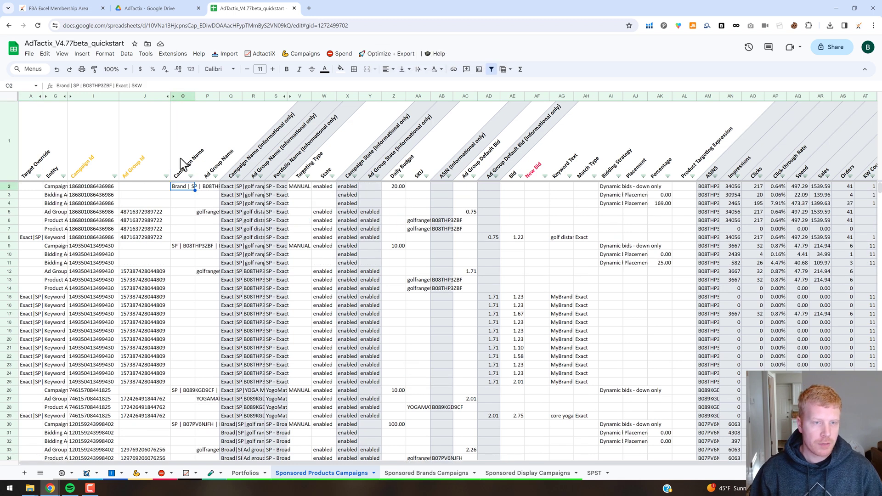
click(180, 158)
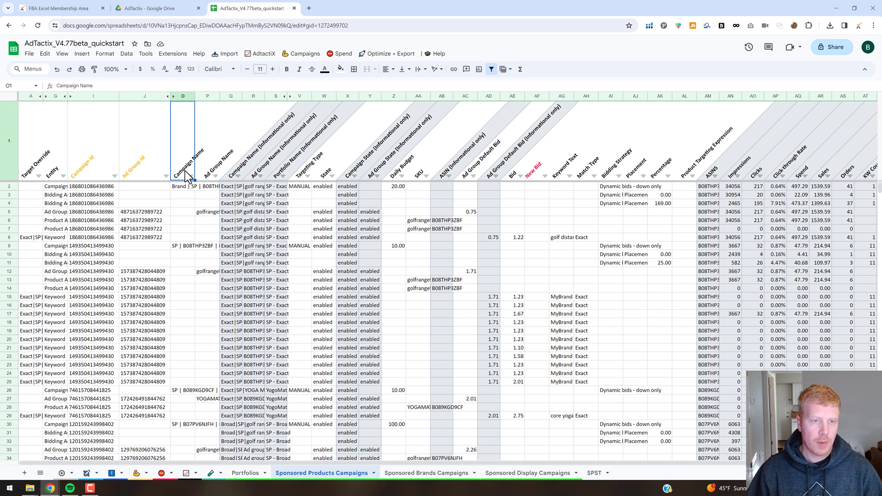
click(214, 173)
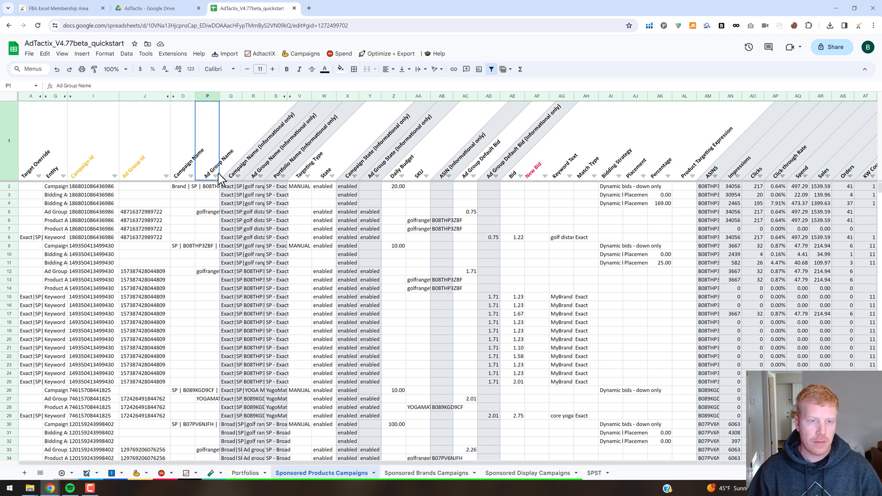
click(188, 174)
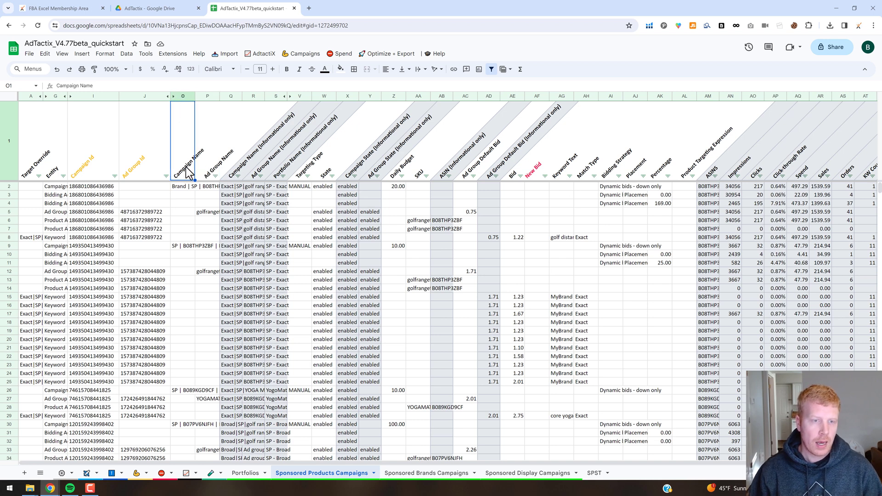
key(Down)
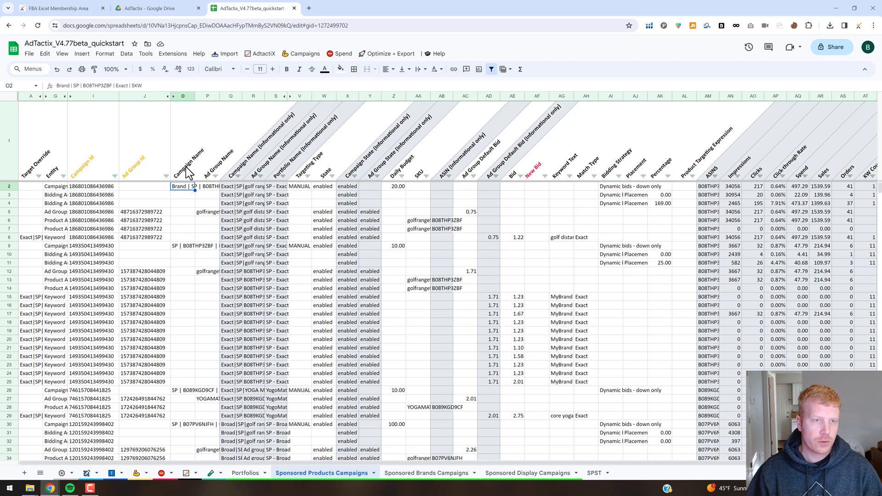
double_click(133, 85)
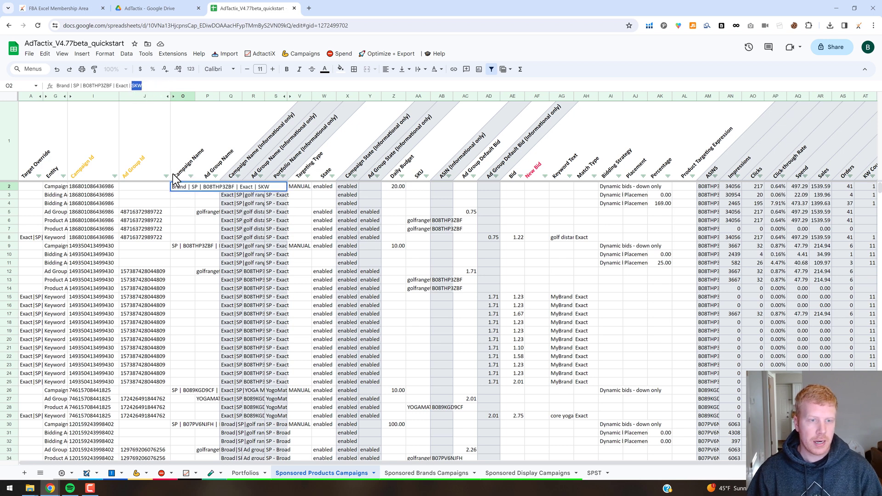
key(Escape)
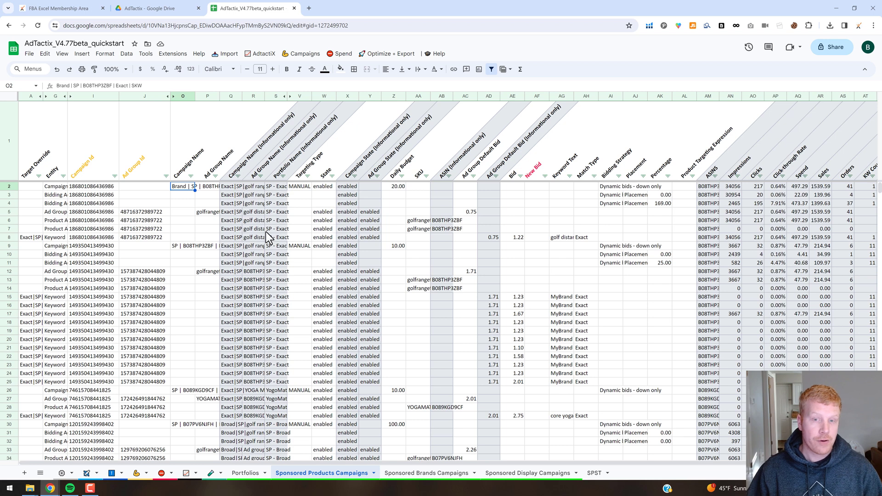
click(387, 54)
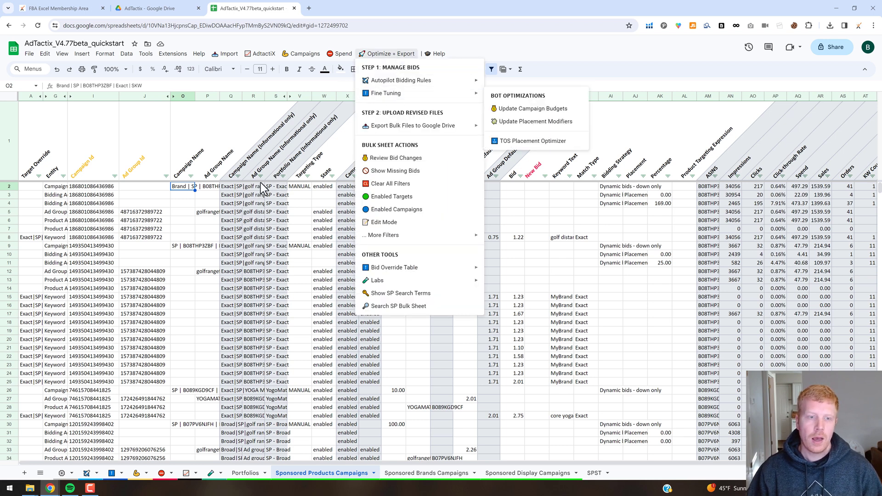
click(254, 238)
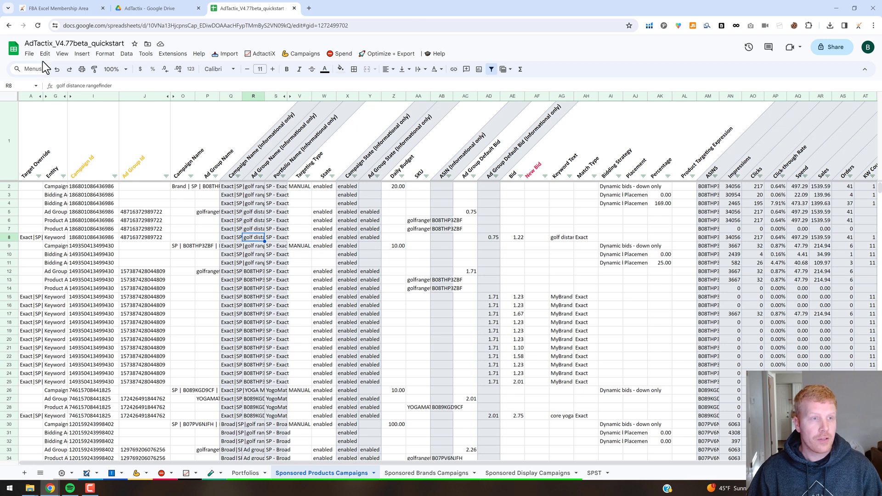
click(29, 53)
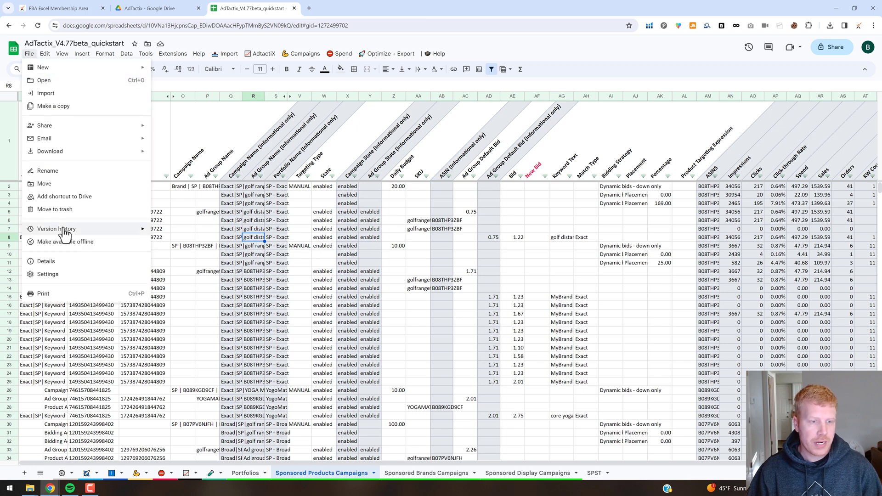
mouse_move(63, 229)
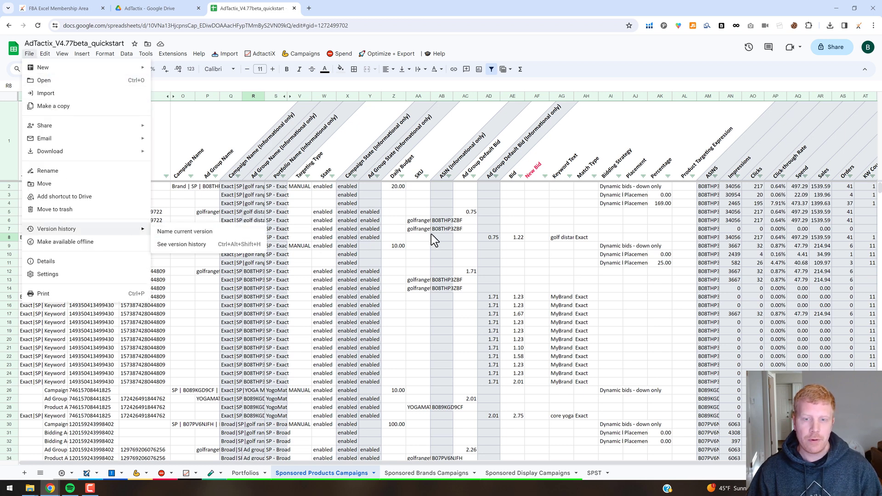
click(475, 236)
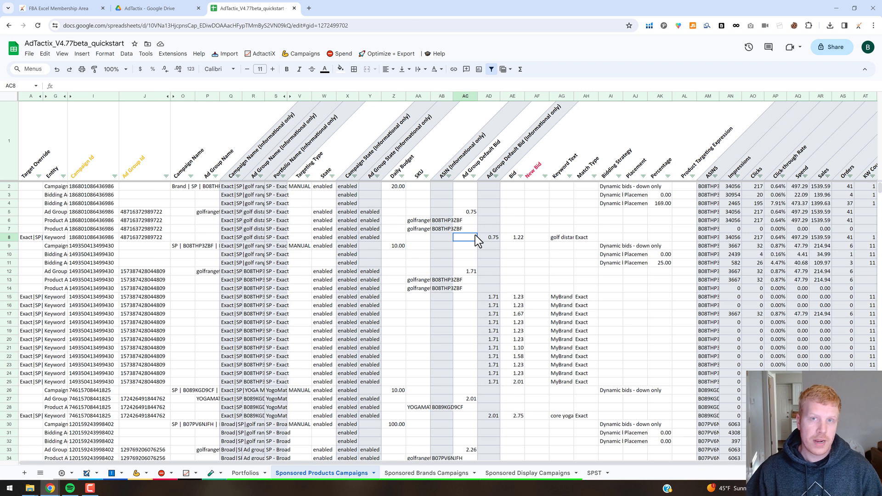
click(417, 249)
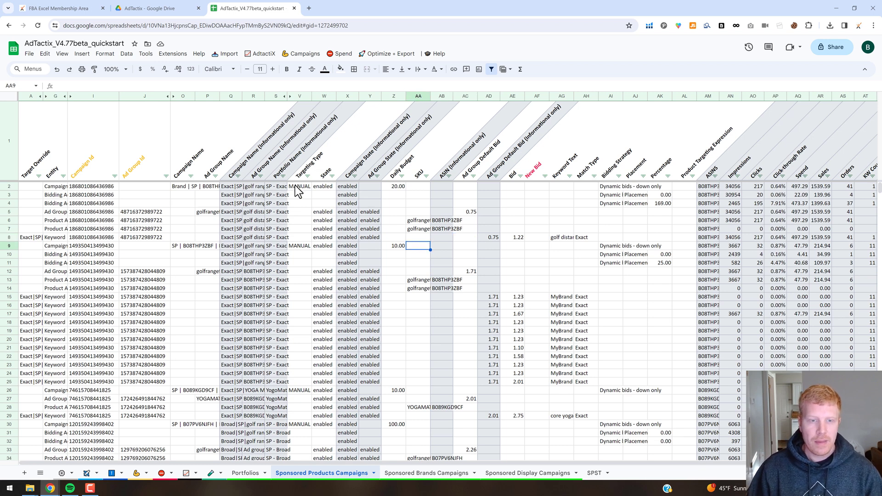
Look at the bulk file export options, view My Drive in Google Drive, and return to the AdTactix_V4.77beta_quickstart spreadsheet.
click(391, 54)
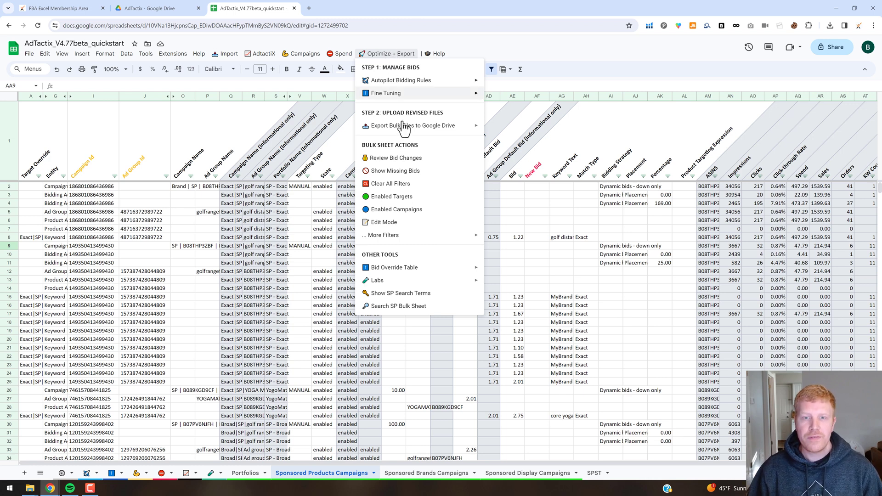
mouse_move(403, 130)
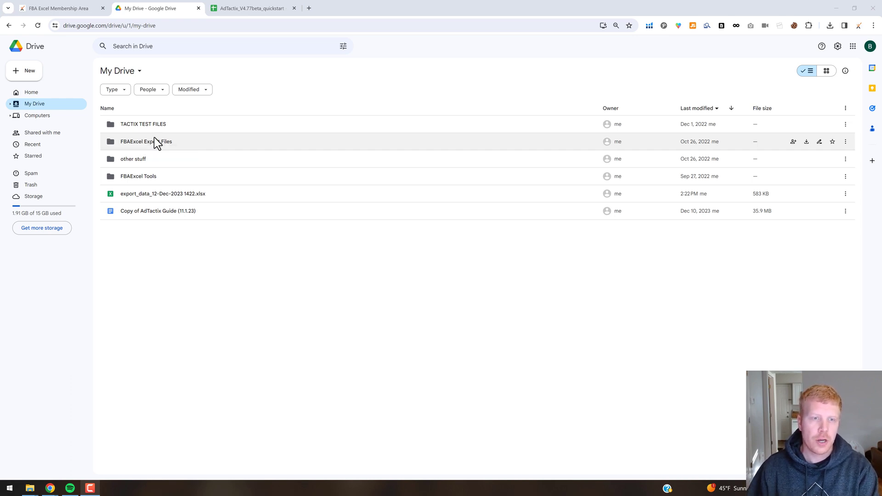
click(231, 9)
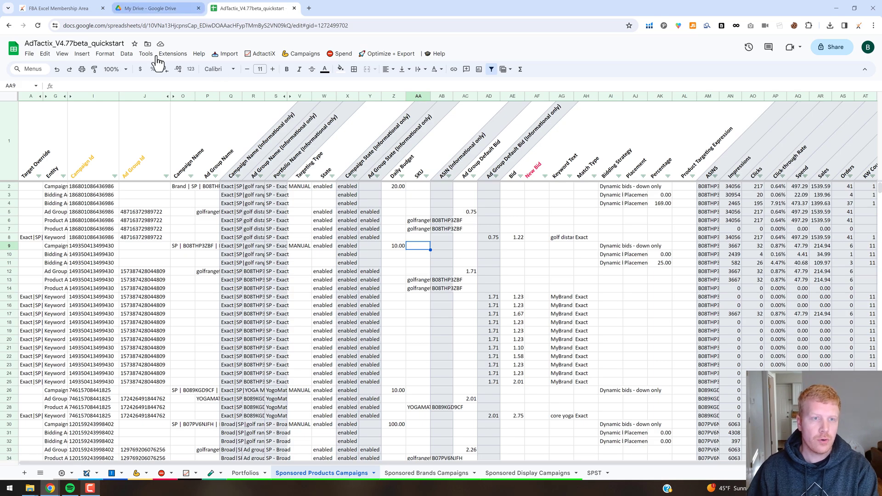
click(233, 55)
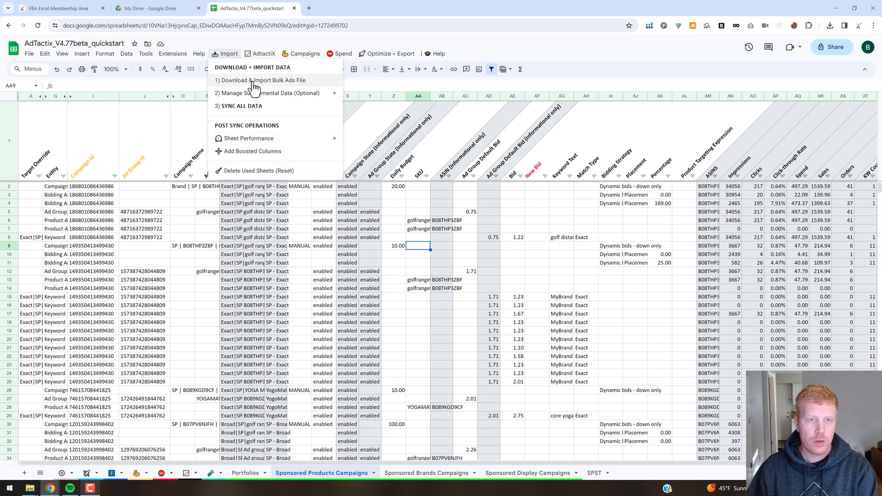
click(255, 80)
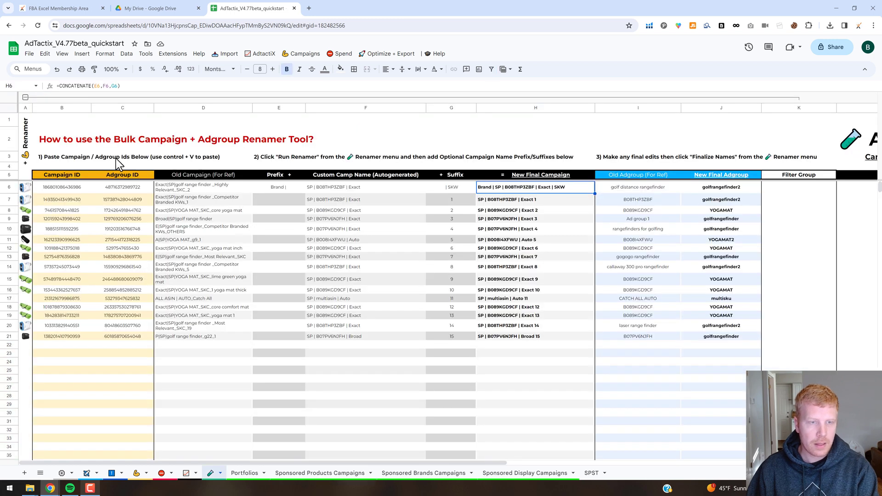
click(228, 54)
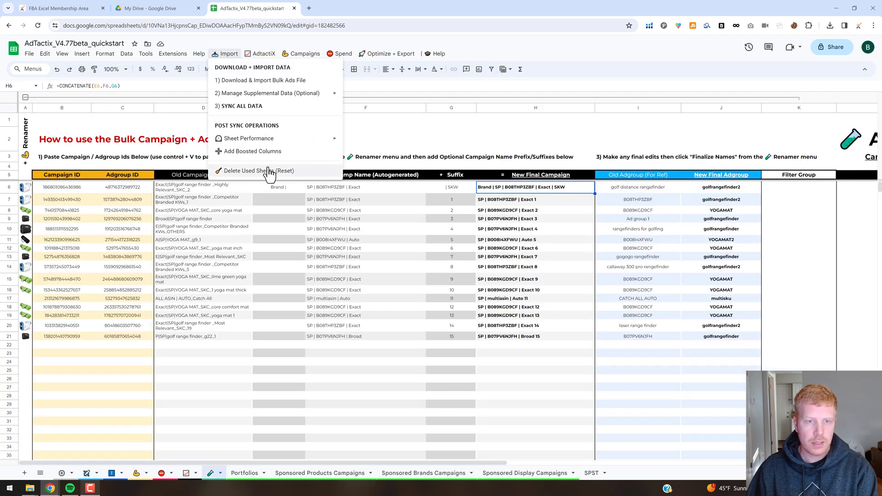